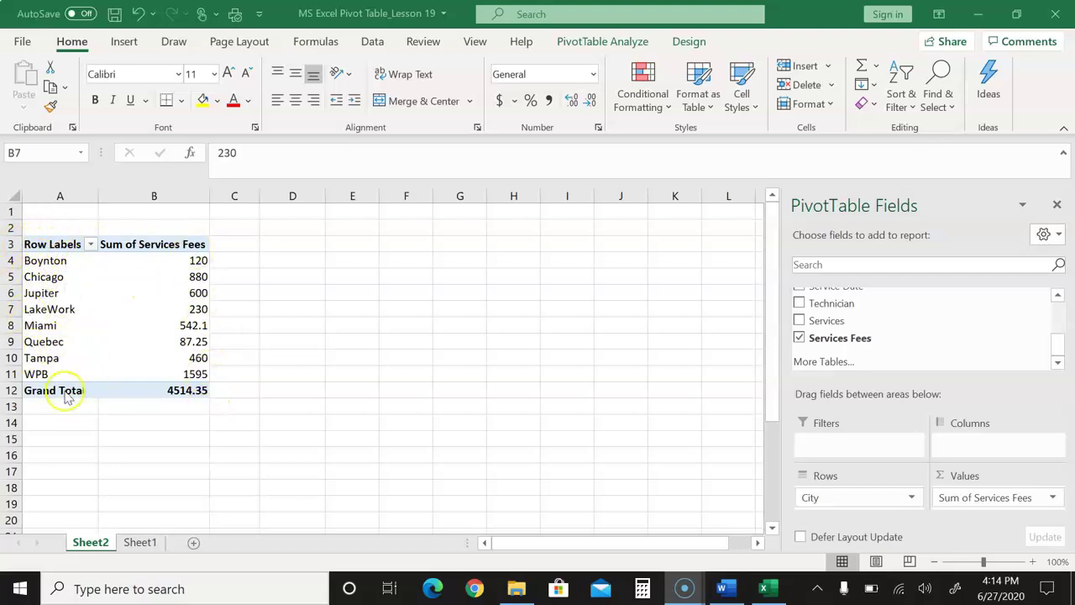
# After glancing at Sheet1, filter the pivot table's city rows to show only Miami.
pyautogui.click(148, 542)
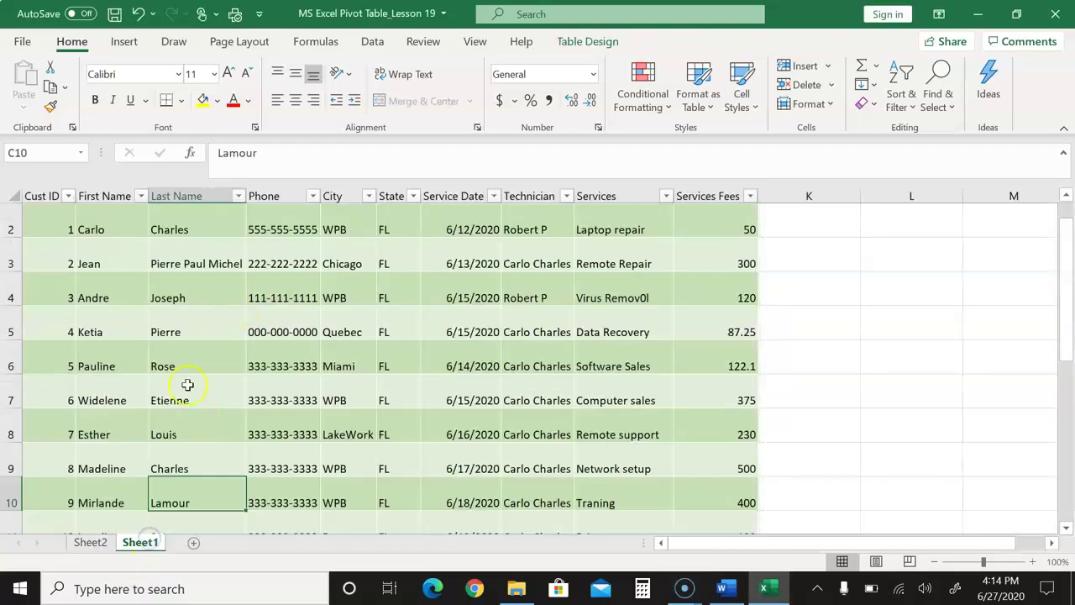
pyautogui.click(102, 542)
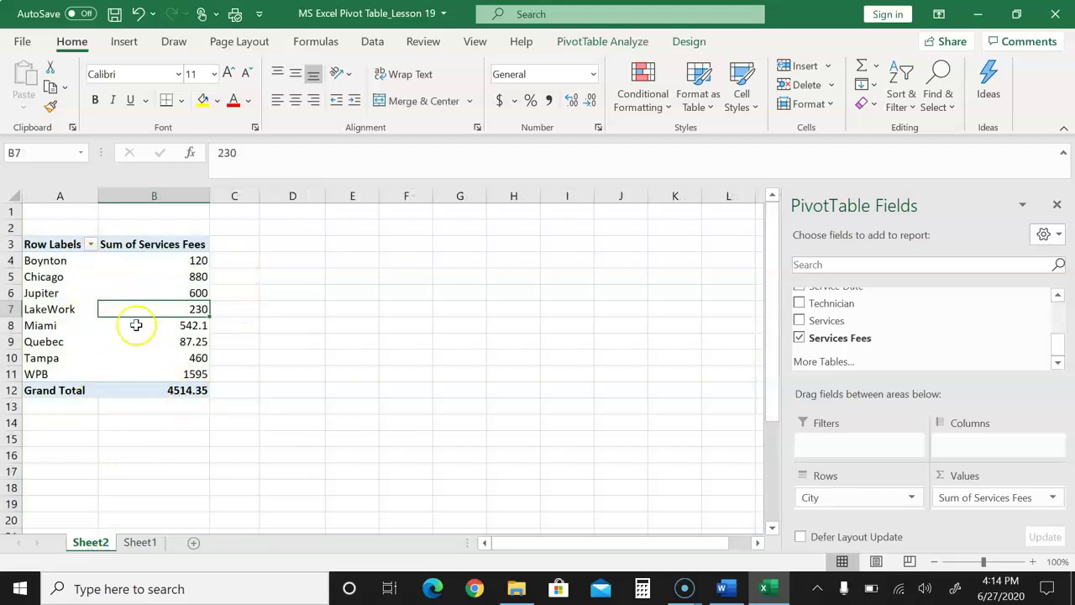
pyautogui.click(90, 244)
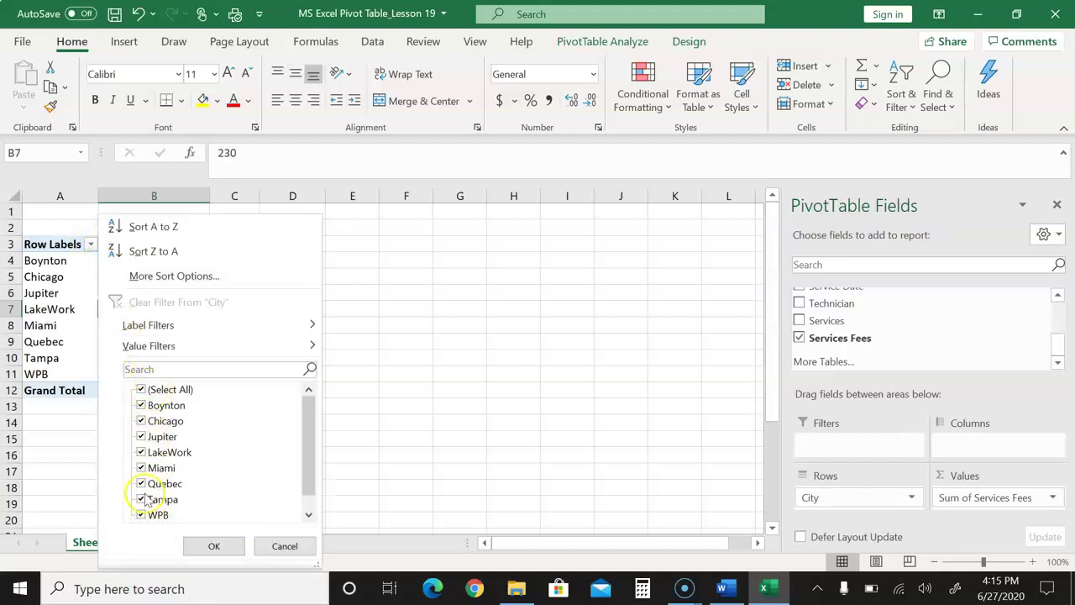
pyautogui.click(142, 390)
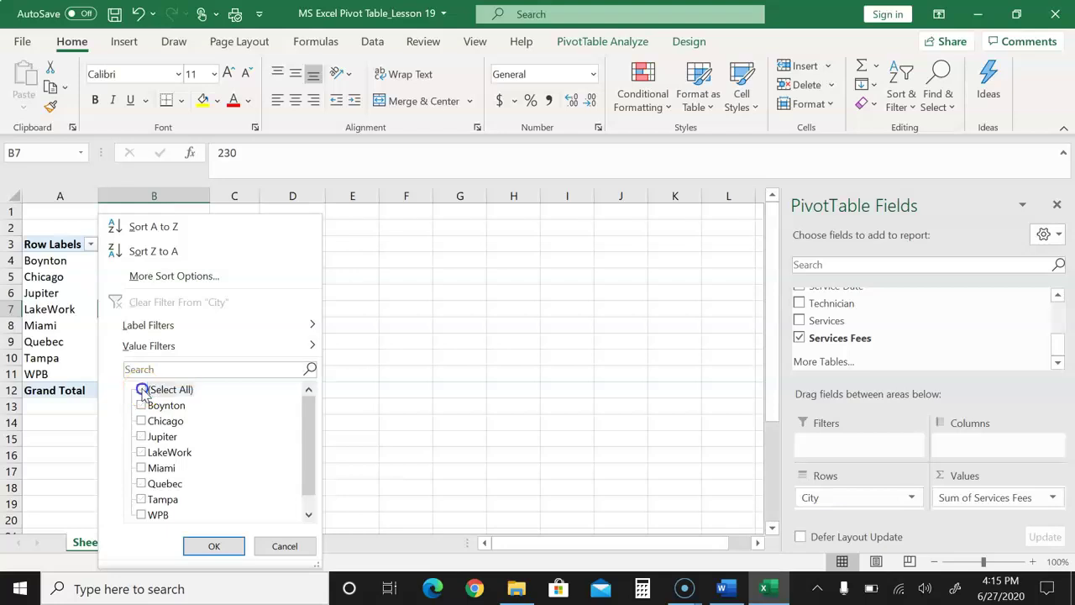
pyautogui.click(142, 468)
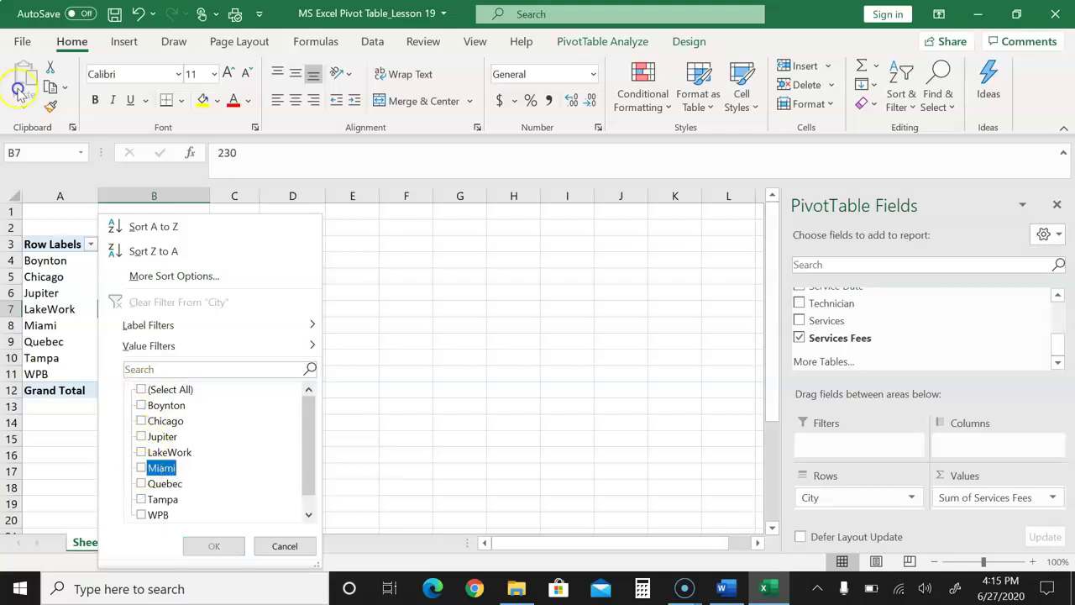
pyautogui.click(213, 546)
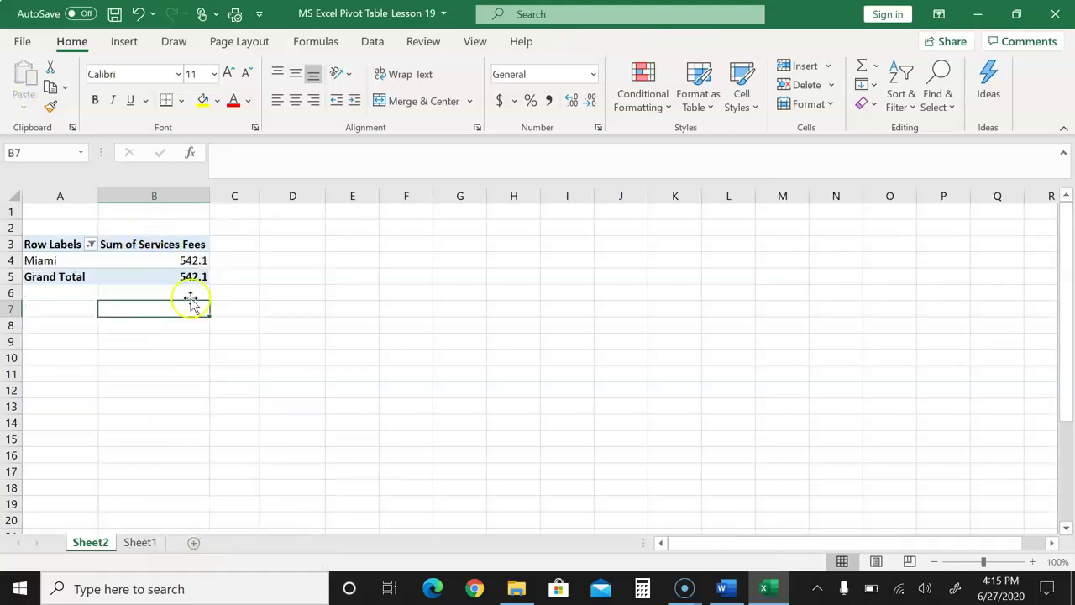
# Restore all cities in the pivot table's city filter.
pyautogui.click(90, 245)
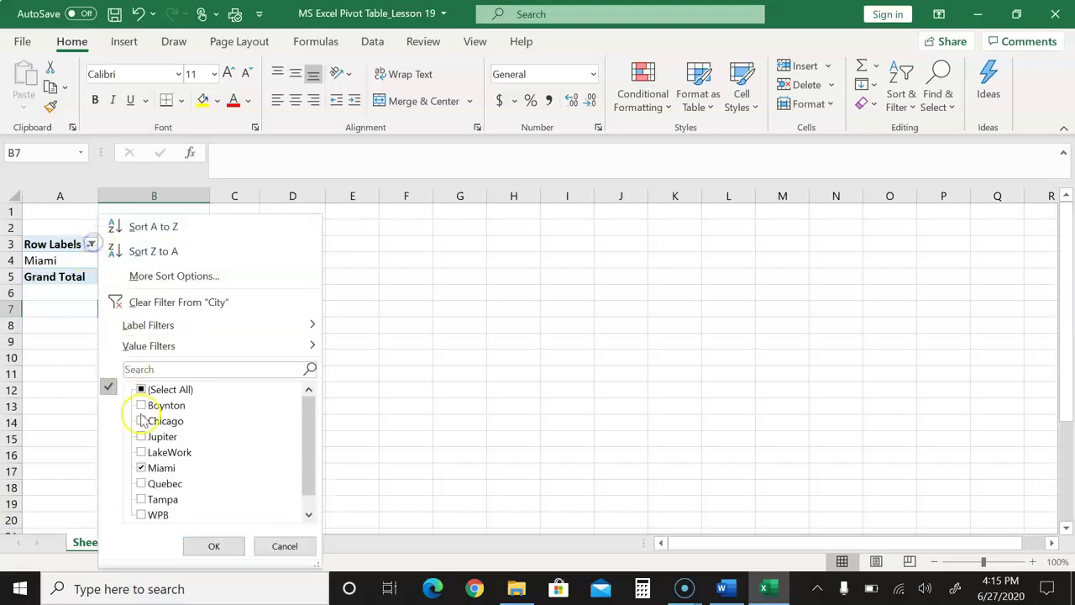
pyautogui.click(141, 390)
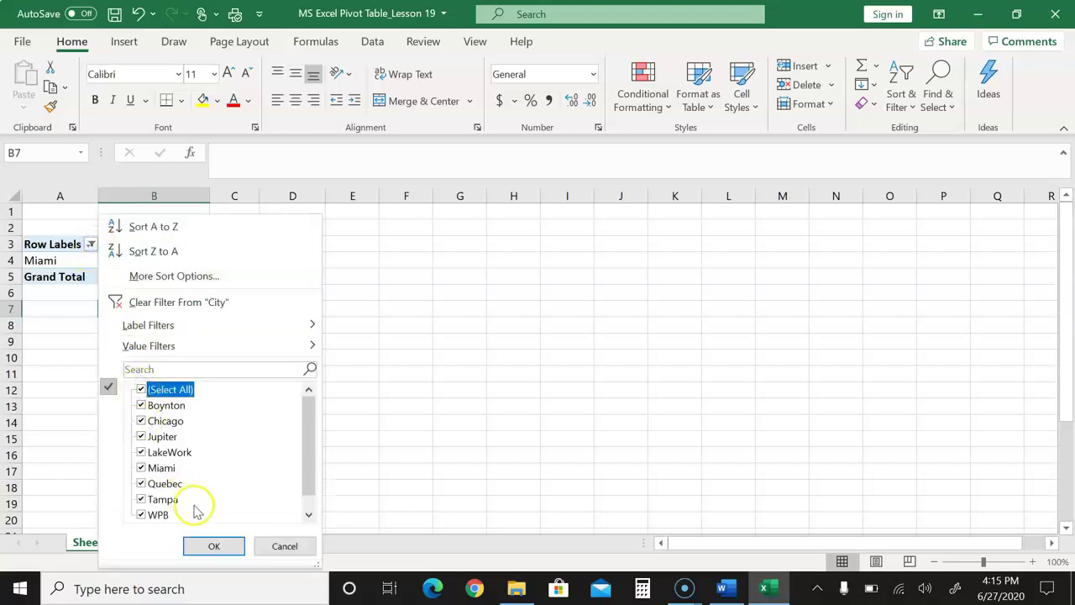
pyautogui.click(212, 546)
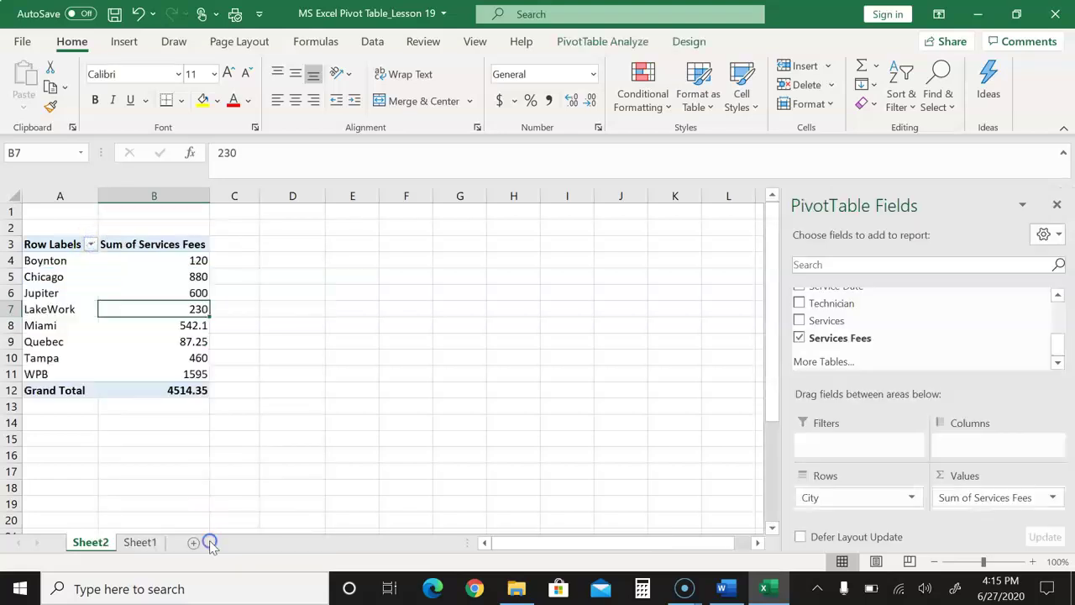
# Sort the city rows A to Z, then Z to A, then back to A to Z.
pyautogui.click(91, 245)
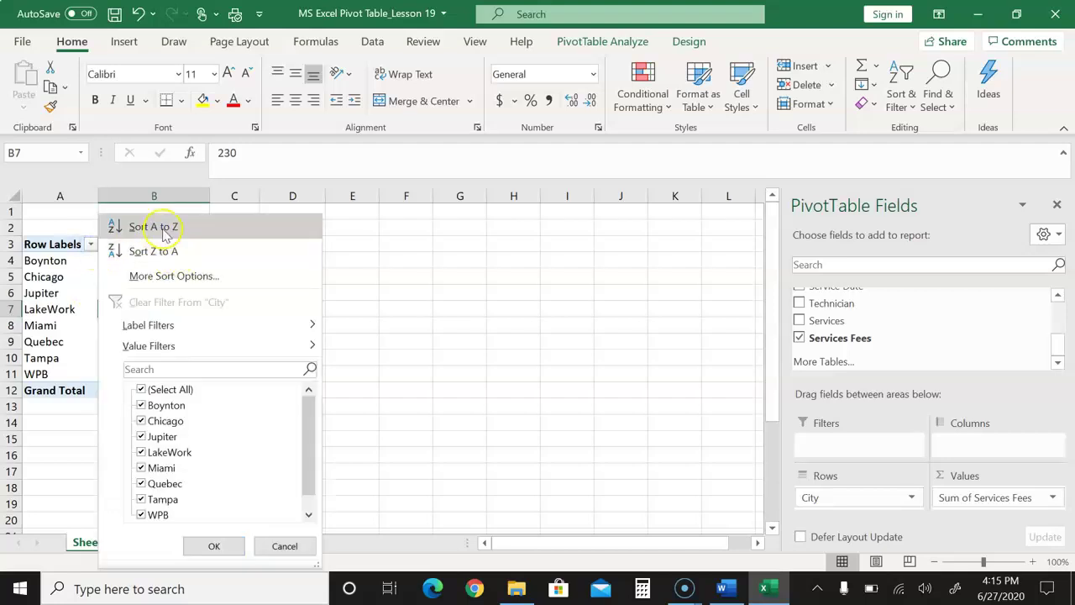
pyautogui.click(162, 227)
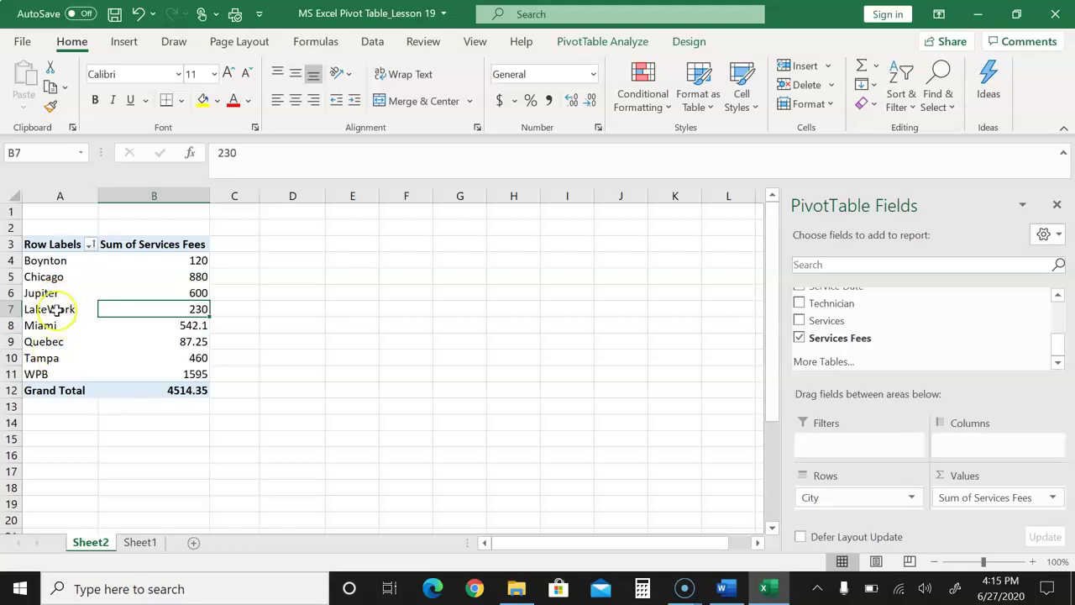
pyautogui.click(90, 245)
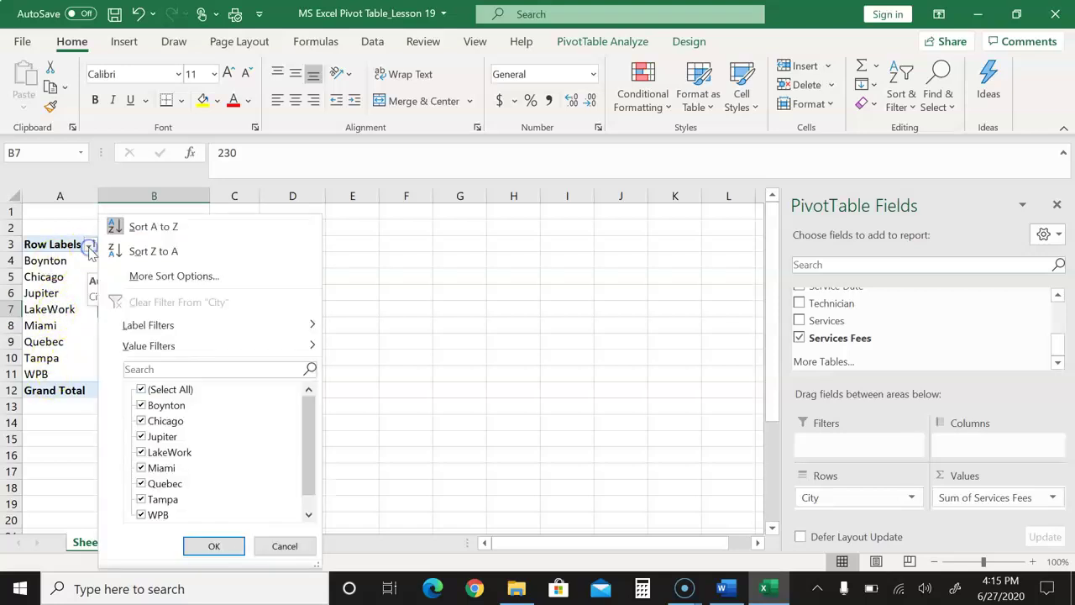
pyautogui.click(166, 252)
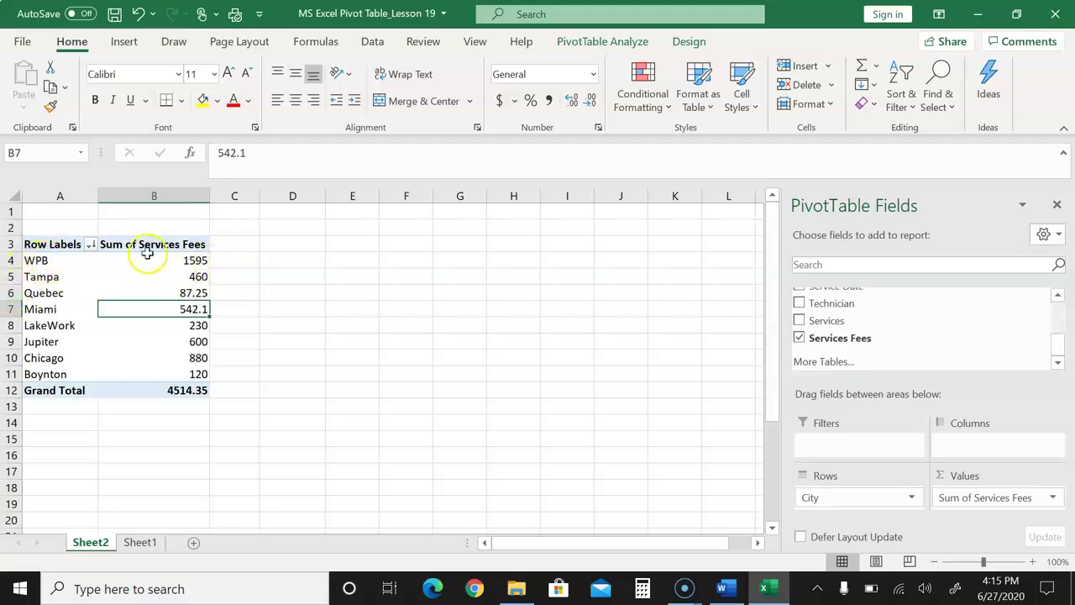
pyautogui.click(90, 246)
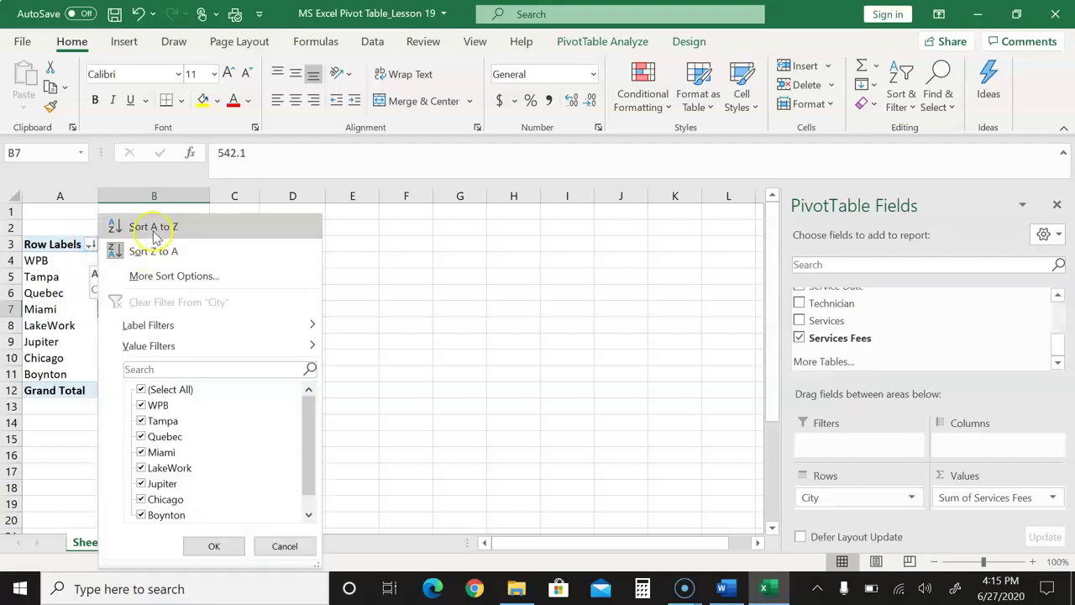
pyautogui.click(157, 226)
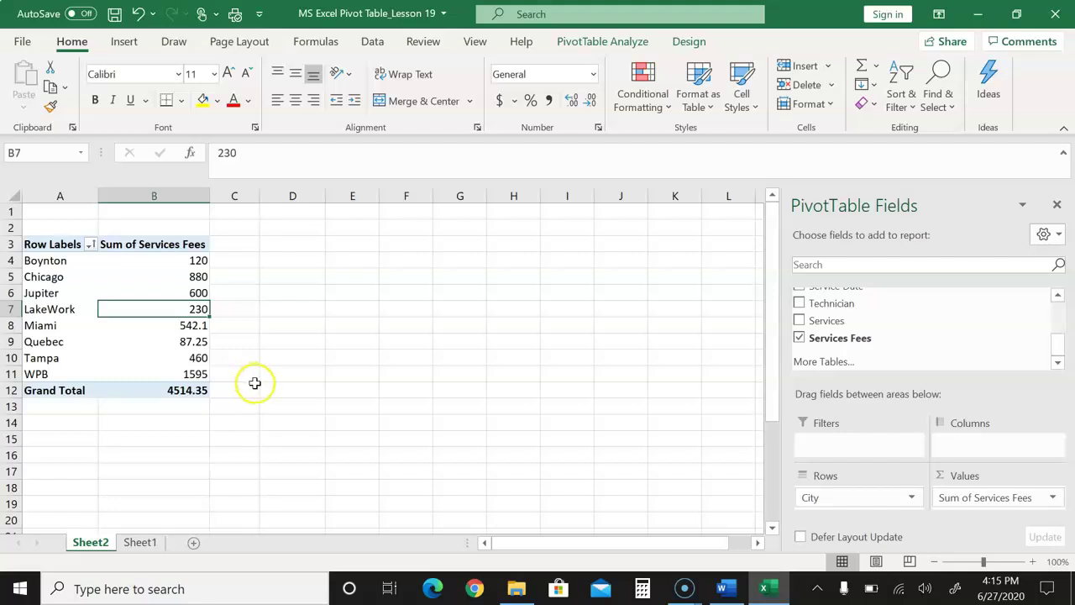
# Try splitting the fees into one column per technician, then remove those columns.
pyautogui.moveTo(1059, 351); pyautogui.dragTo(1059, 343)
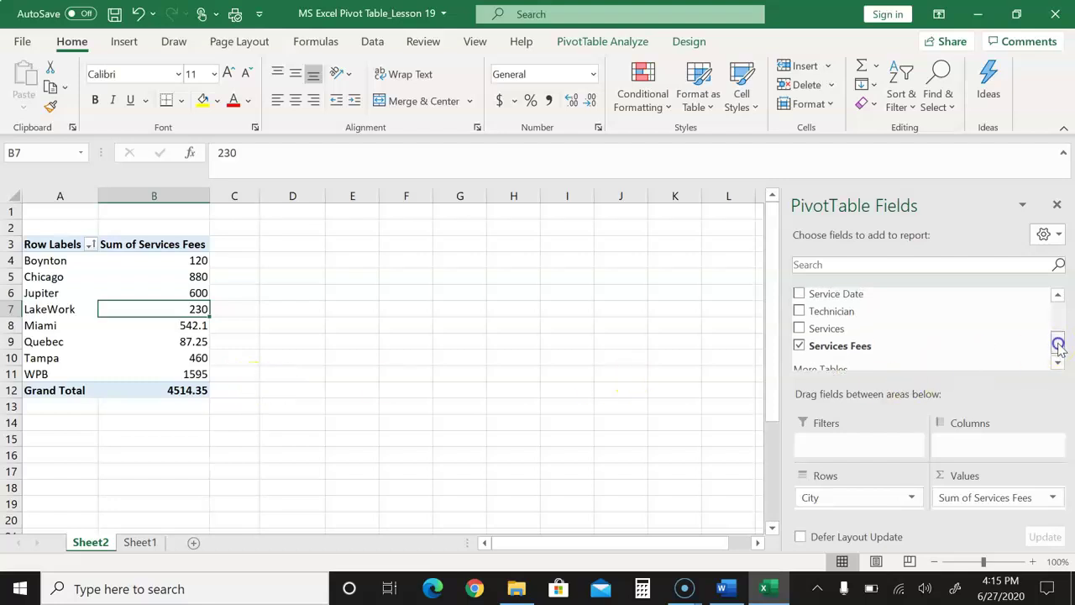
pyautogui.moveTo(851, 327); pyautogui.dragTo(967, 447)
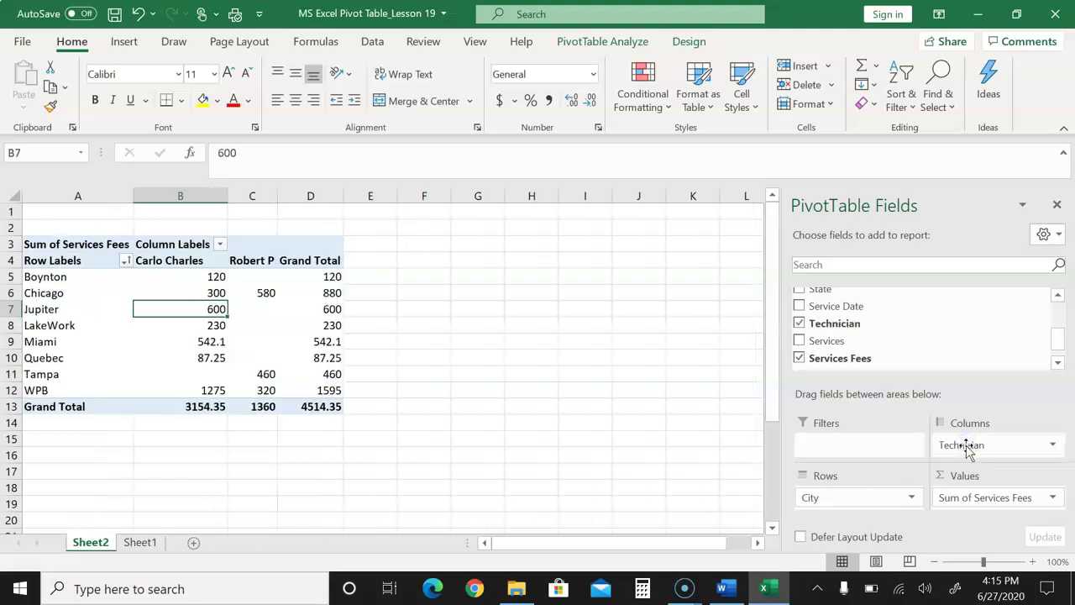
pyautogui.moveTo(975, 451); pyautogui.dragTo(953, 318)
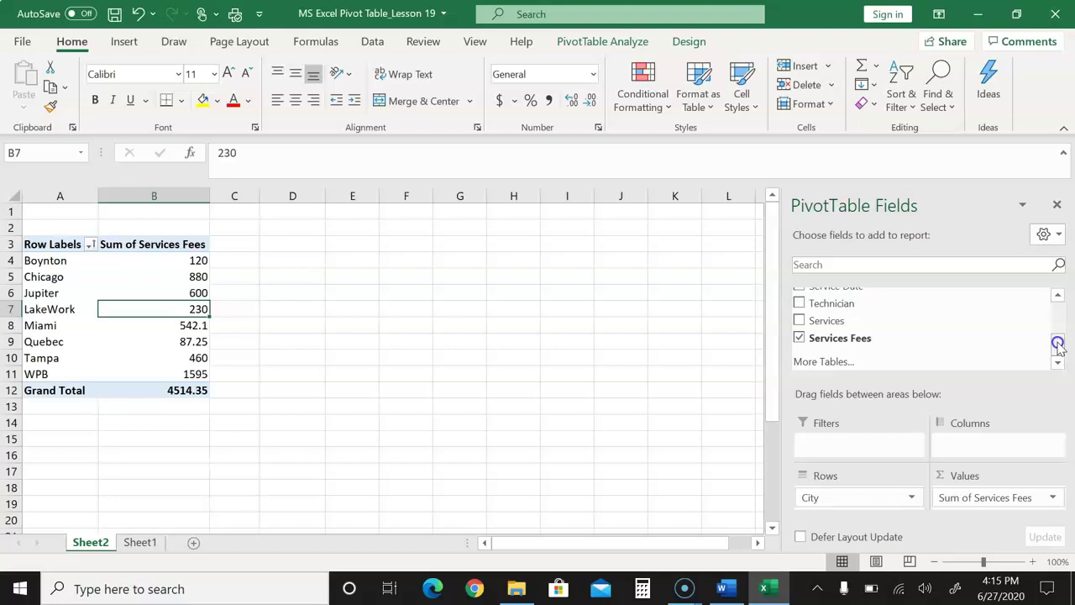
# Try a fee column for each service, then take Services back out of the pivot.
pyautogui.moveTo(857, 321); pyautogui.dragTo(830, 324)
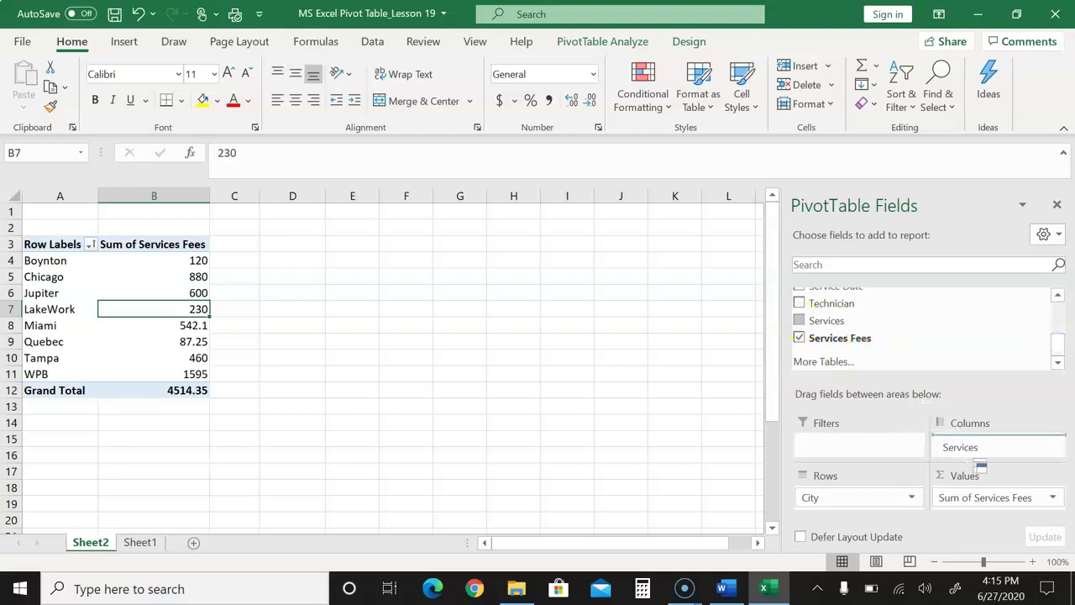
pyautogui.moveTo(803, 327); pyautogui.dragTo(964, 451)
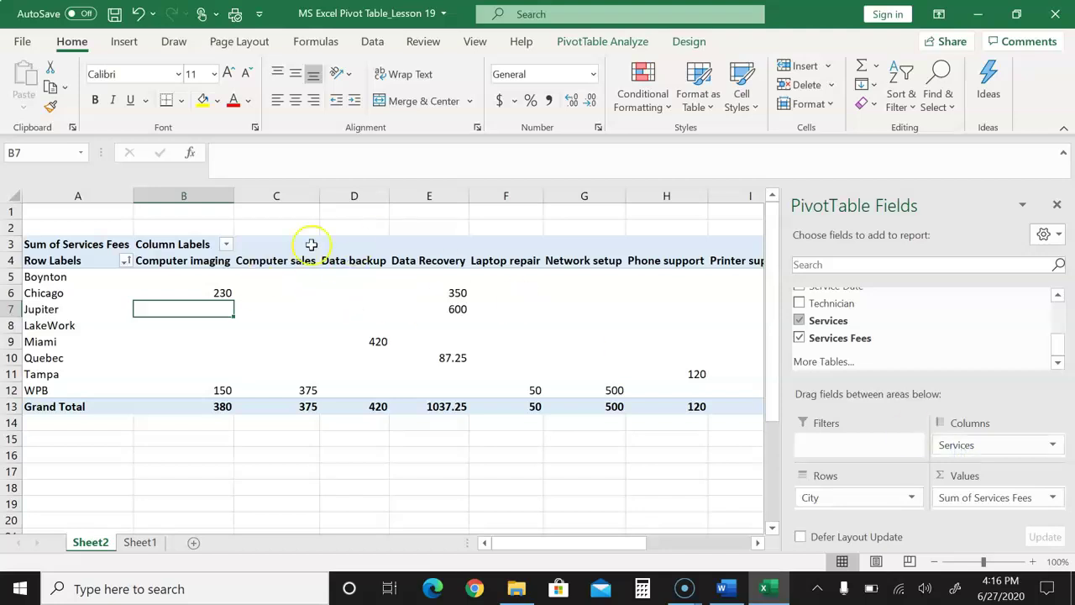
pyautogui.moveTo(960, 446); pyautogui.dragTo(924, 339)
pyautogui.click(1058, 327)
# Drag Technician into the Filters area to filter the whole pivot table.
pyautogui.moveTo(1060, 327); pyautogui.dragTo(1056, 340)
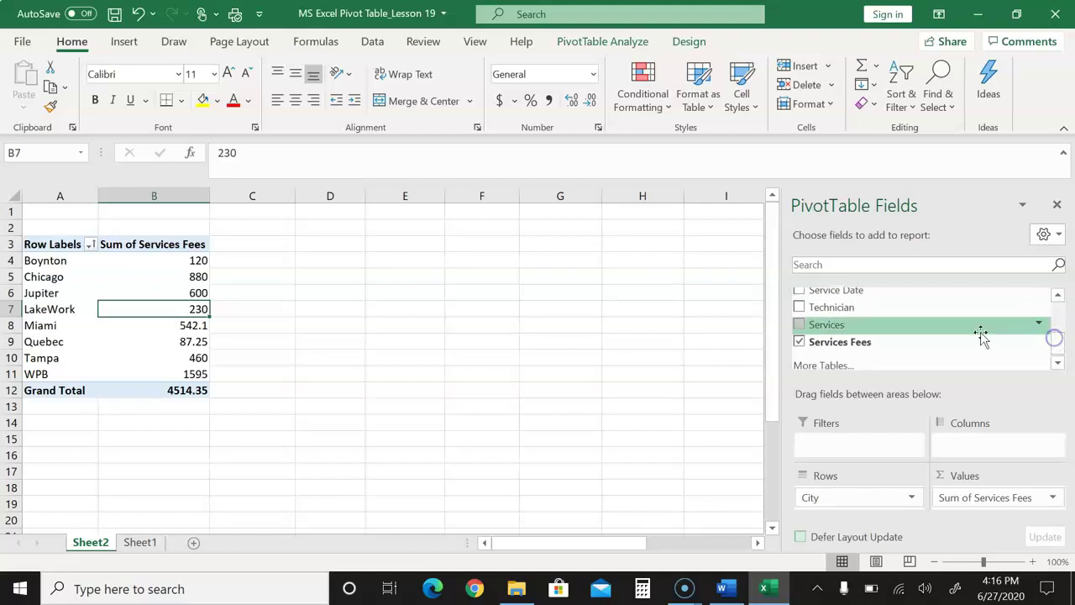
pyautogui.moveTo(827, 313); pyautogui.dragTo(827, 314)
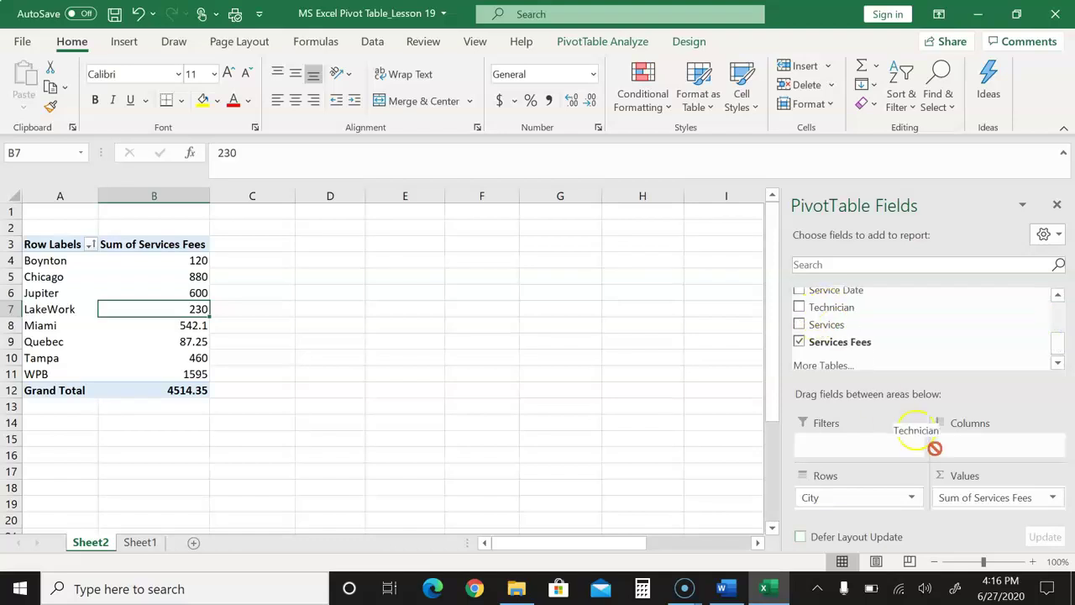
pyautogui.moveTo(828, 313)
pyautogui.mouseDown()
pyautogui.moveTo(874, 445)
pyautogui.moveTo(864, 449)
pyautogui.mouseUp()
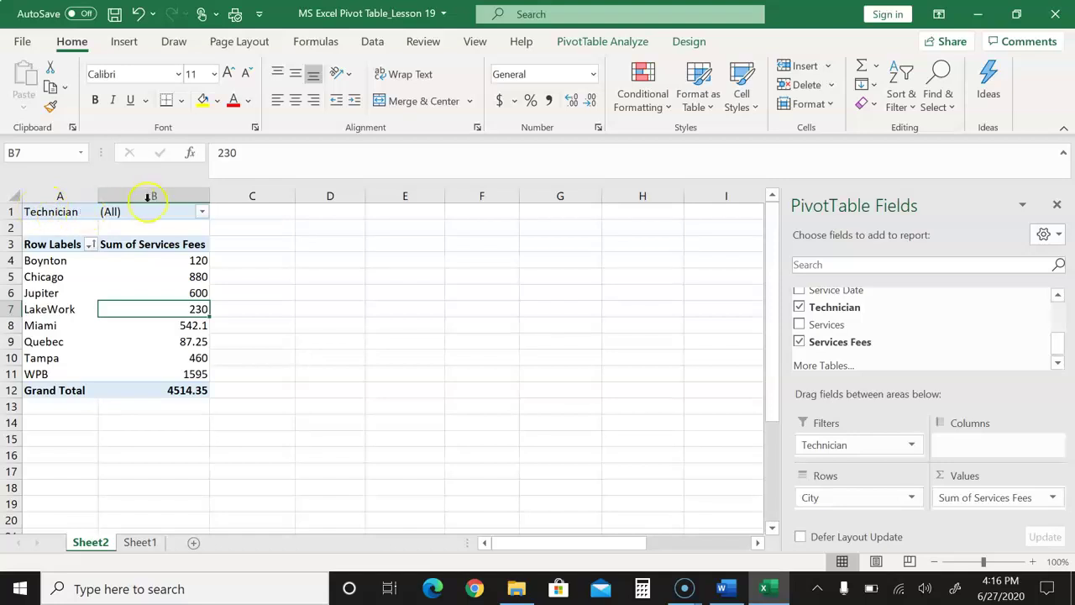
# Filter the pivot table to just the first listed technician.
pyautogui.click(200, 198)
pyautogui.click(361, 262)
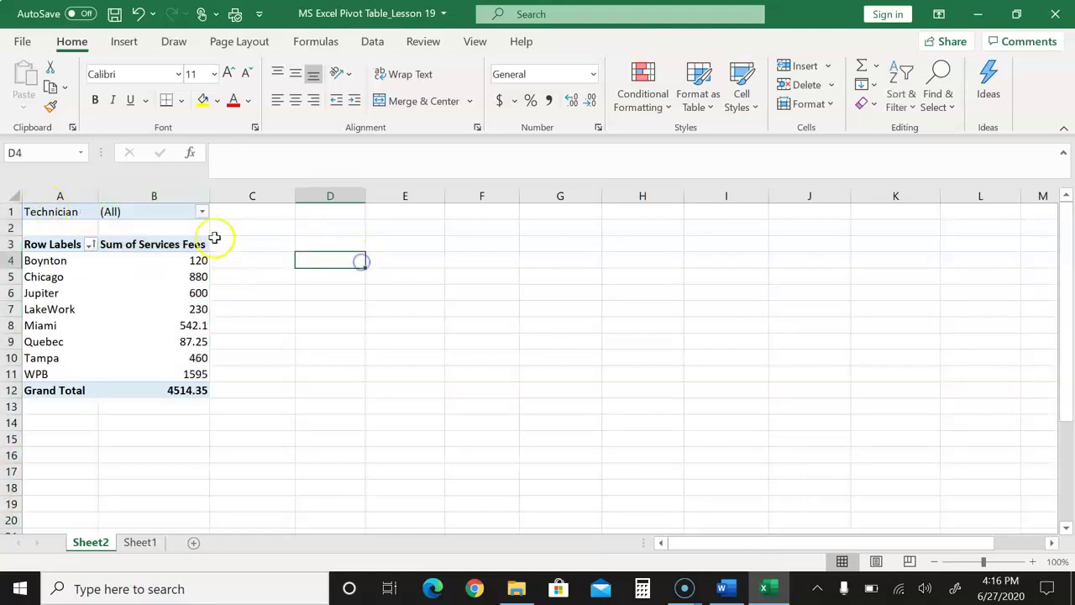
pyautogui.click(200, 212)
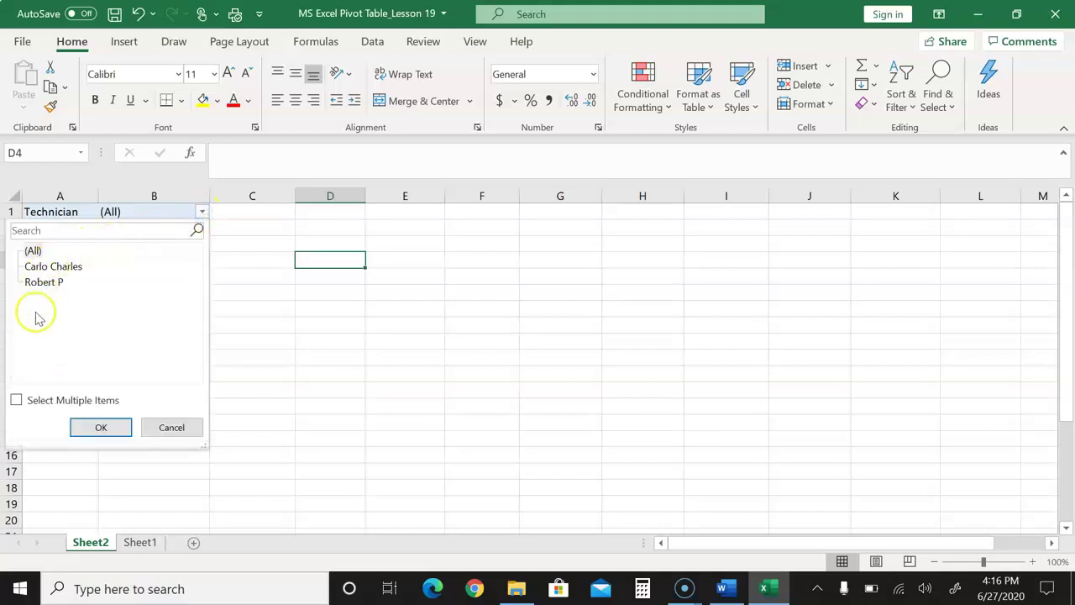
pyautogui.click(17, 401)
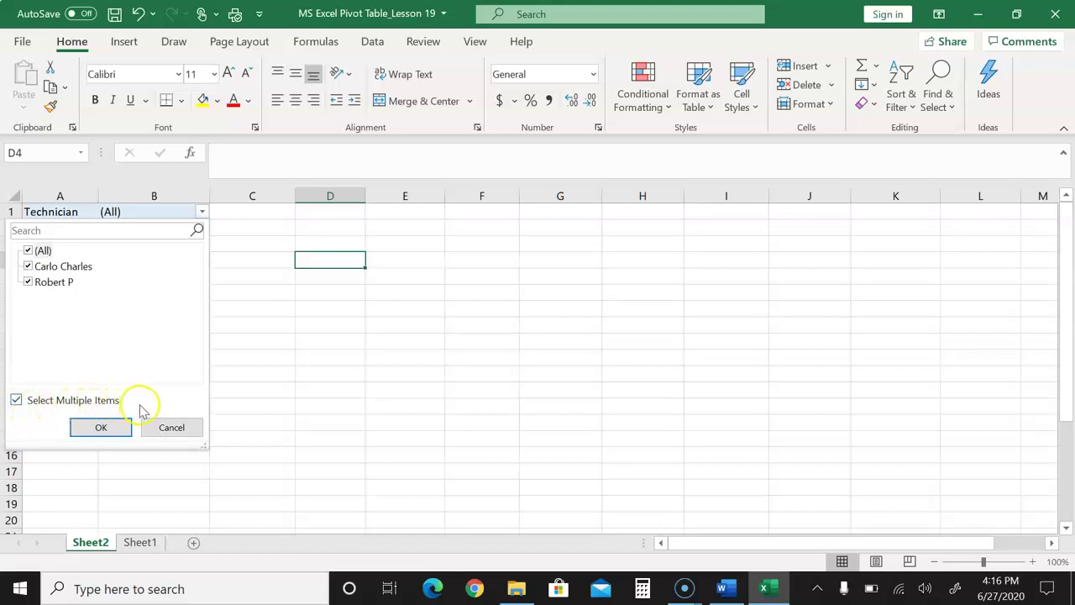
pyautogui.click(29, 251)
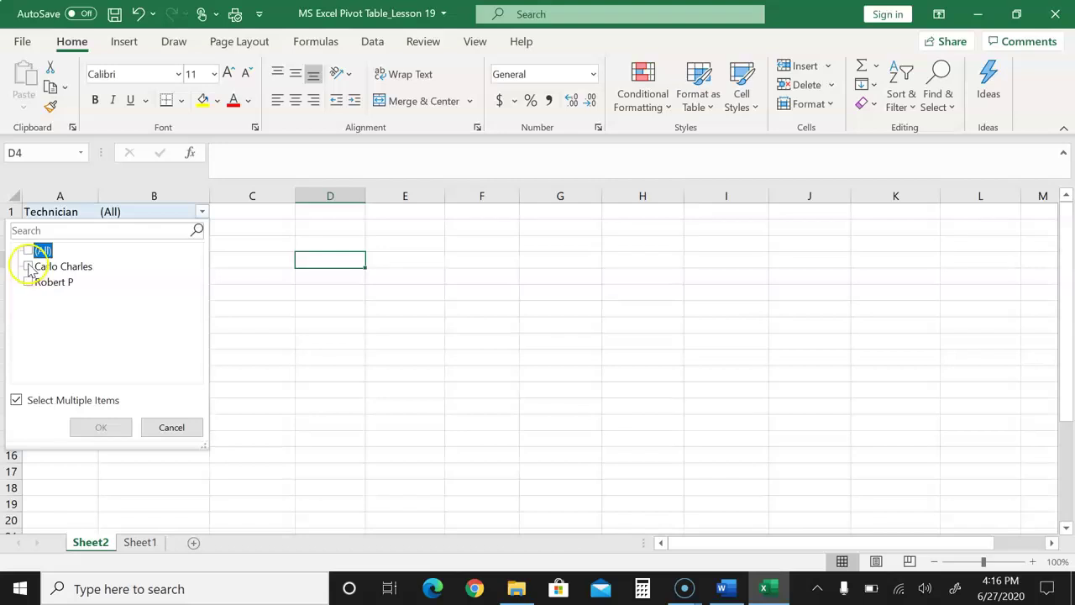
pyautogui.click(29, 266)
pyautogui.click(114, 429)
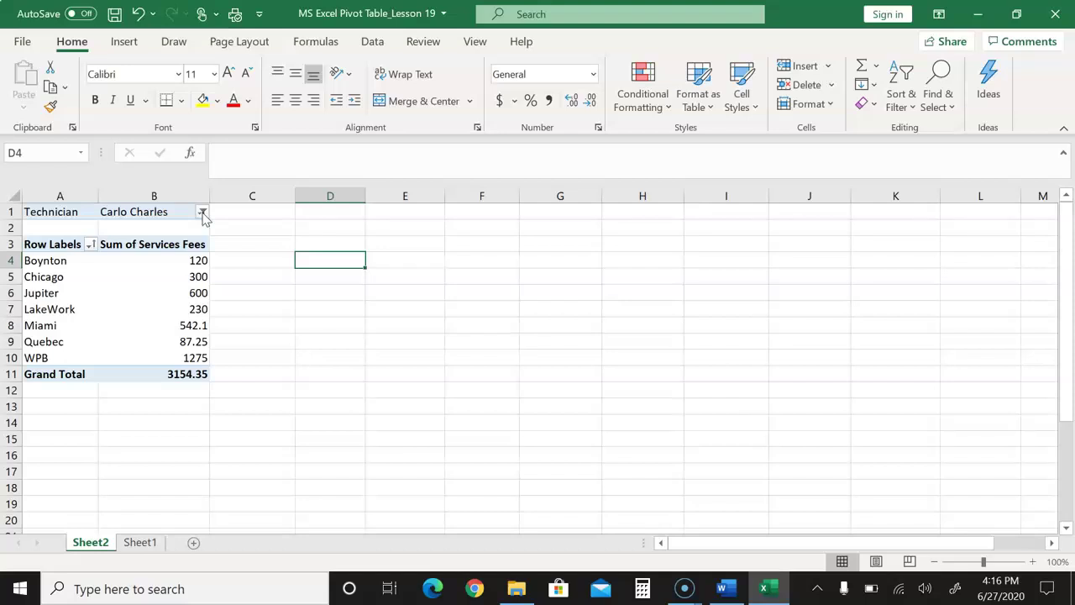
# Set the Technician filter back to (All) and select a cell inside the pivot table.
pyautogui.click(203, 212)
pyautogui.click(28, 250)
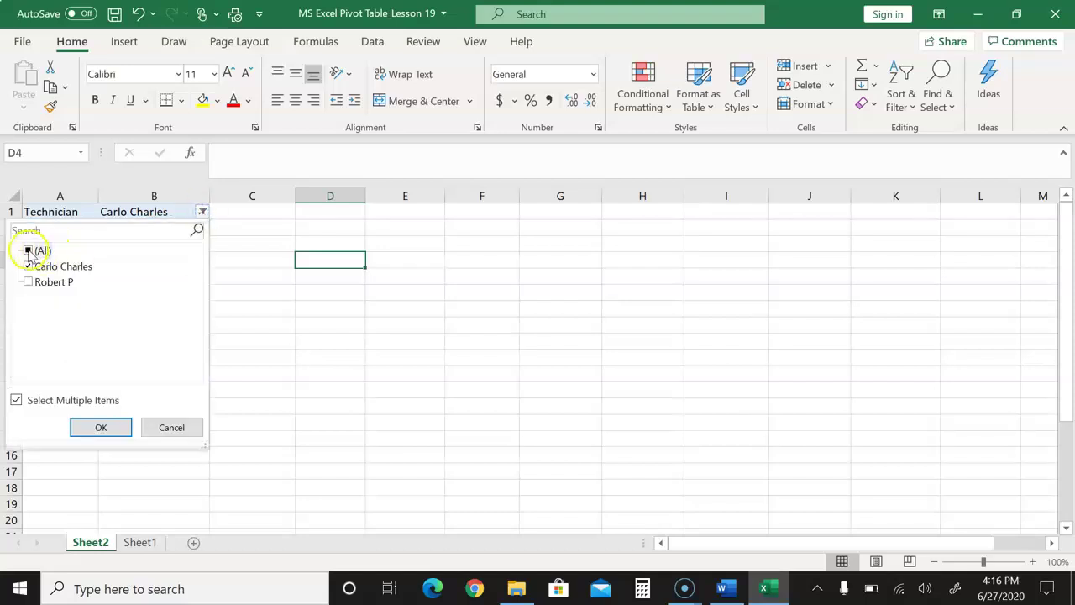
pyautogui.click(101, 427)
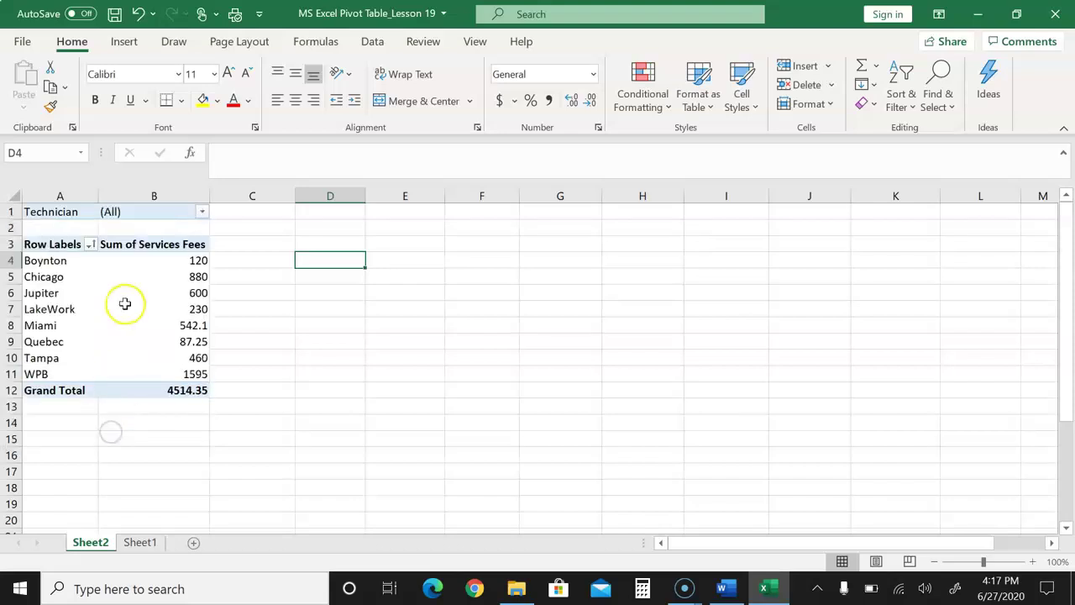
pyautogui.click(124, 304)
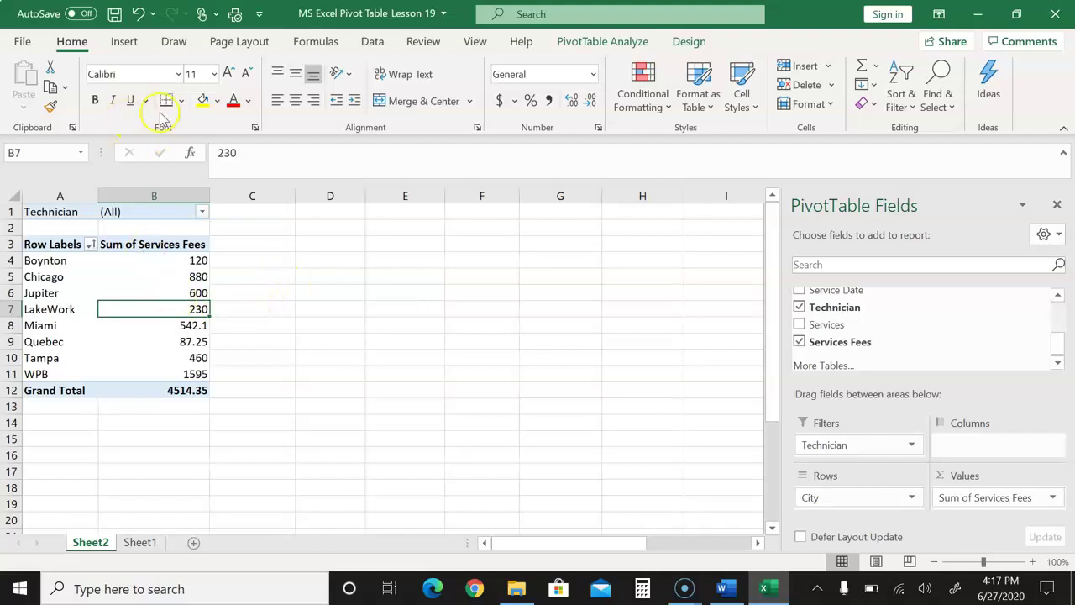
# From the Insert tab, open the Insert Slicers dialog, after briefly cancelling the city filter list.
pyautogui.click(124, 43)
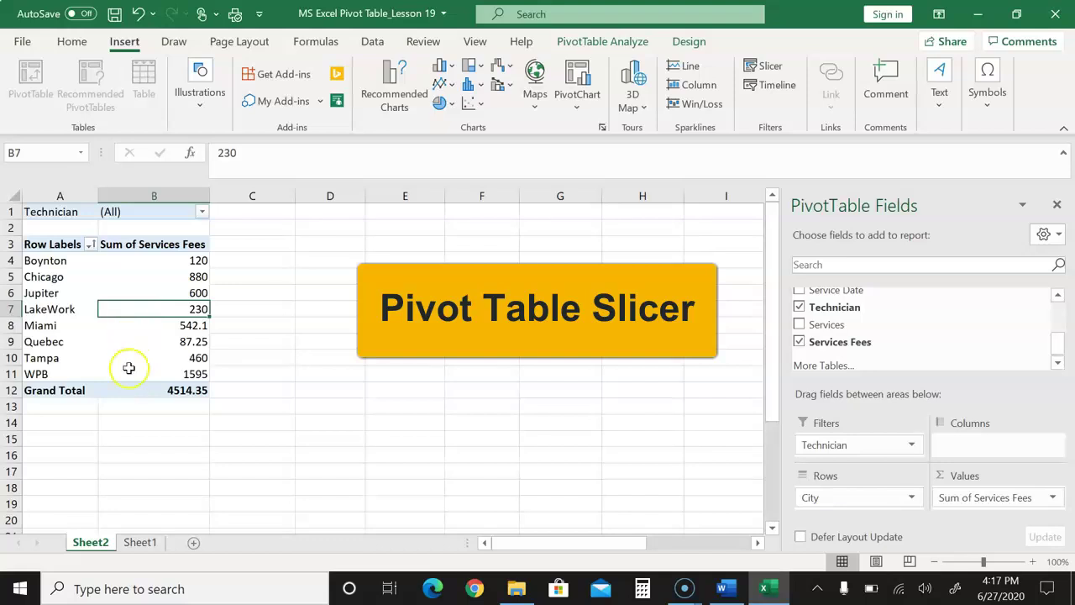
pyautogui.click(88, 244)
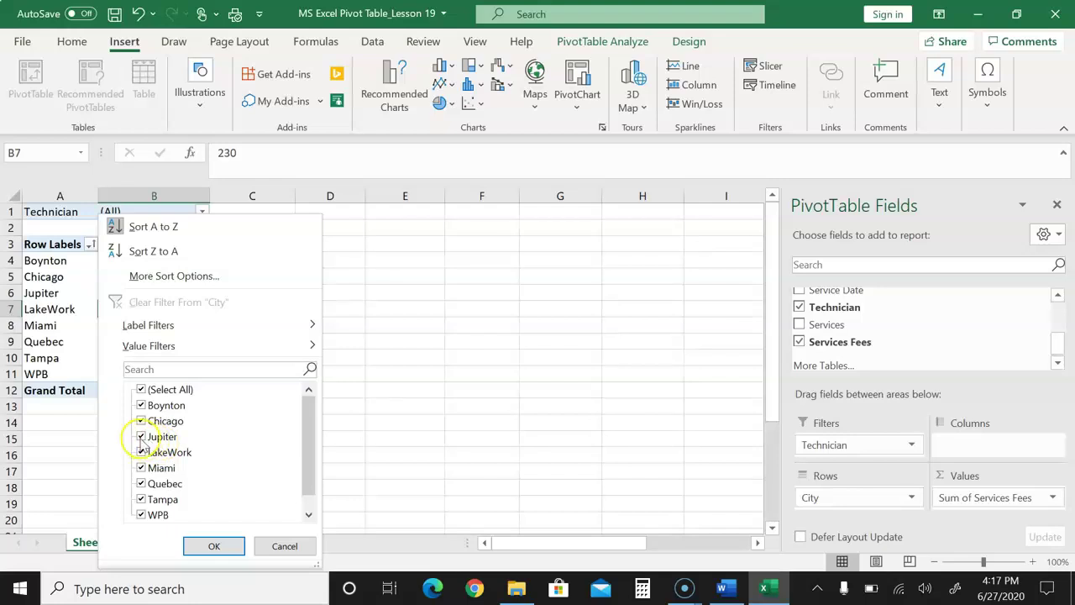
pyautogui.click(284, 548)
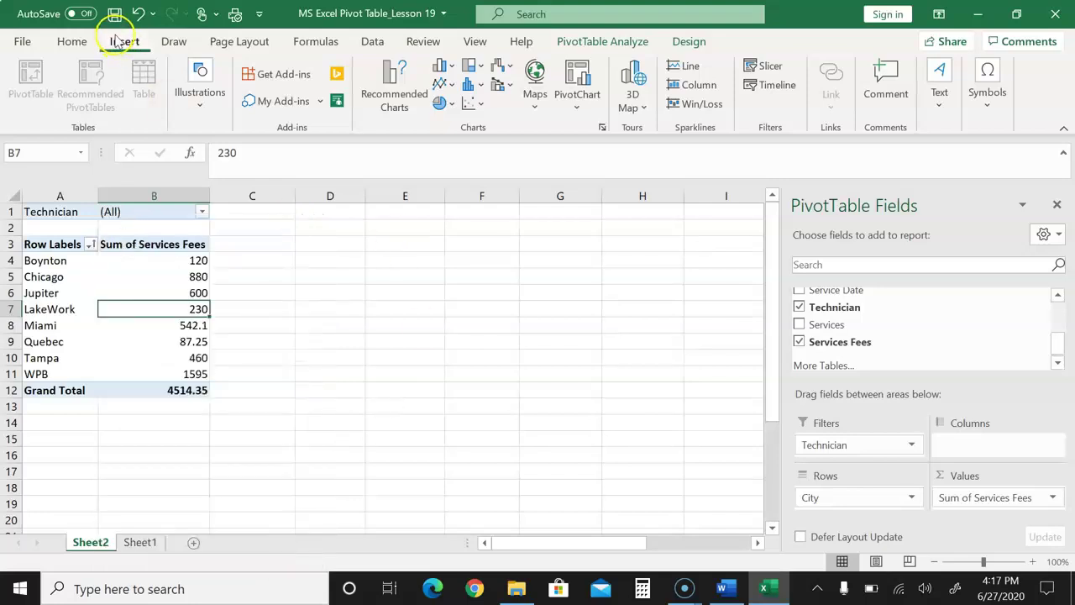
pyautogui.moveTo(142, 309)
pyautogui.click(767, 71)
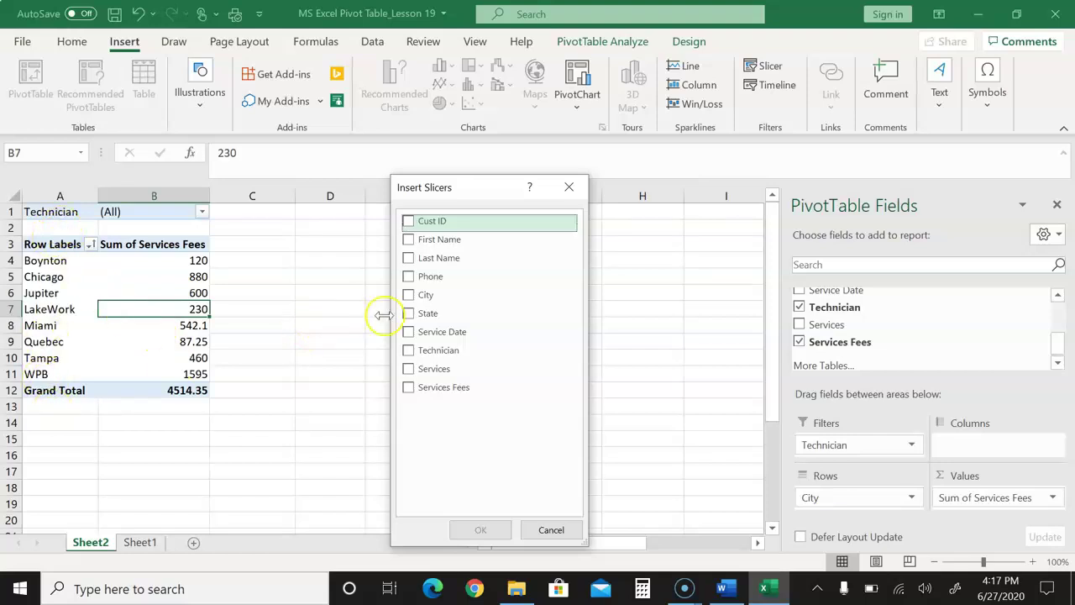
# Create a City slicer and use it to filter to Boynton, then LakeWork, then Quebec.
pyautogui.click(412, 301)
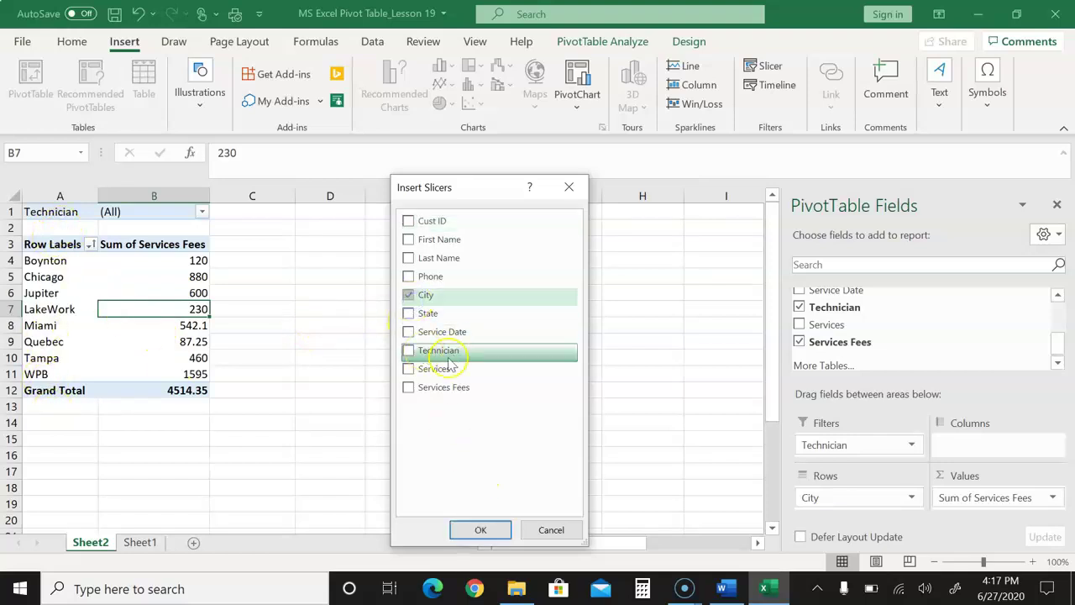
pyautogui.click(482, 536)
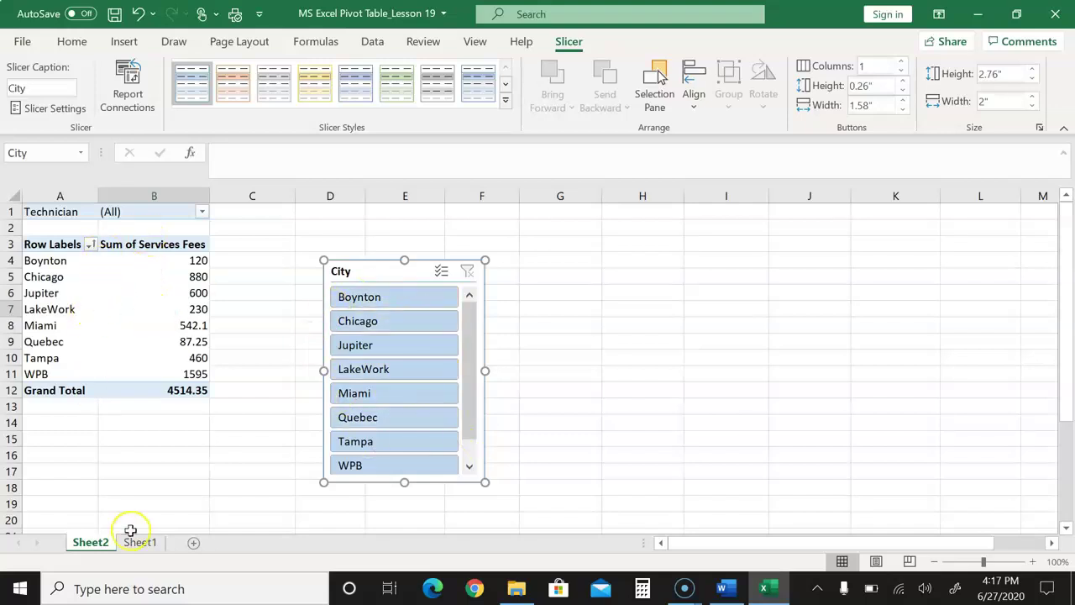
pyautogui.click(383, 299)
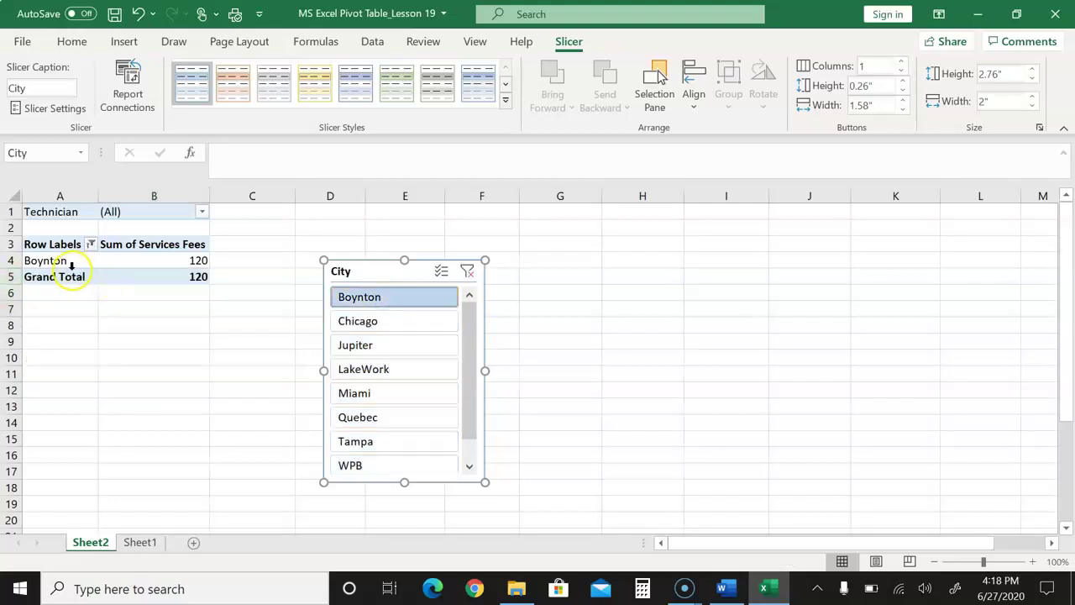
pyautogui.click(356, 374)
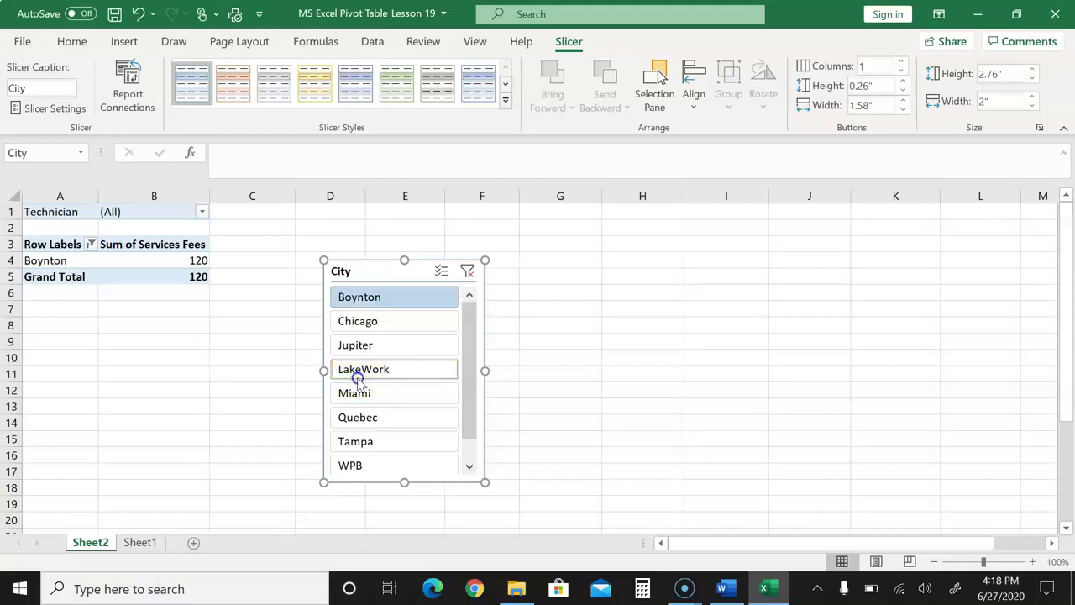
pyautogui.click(360, 419)
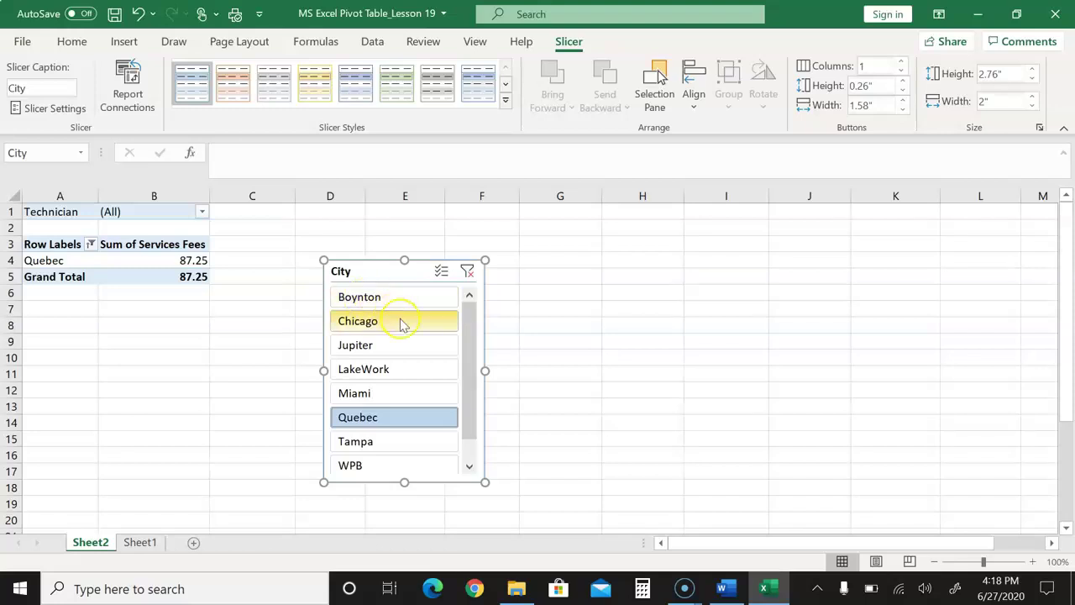
# Enable Multi-Select, add Boynton, Chicago, Jupiter, LakeWork, Miami, Tampa and WPB, then move the slicer.
pyautogui.click(442, 272)
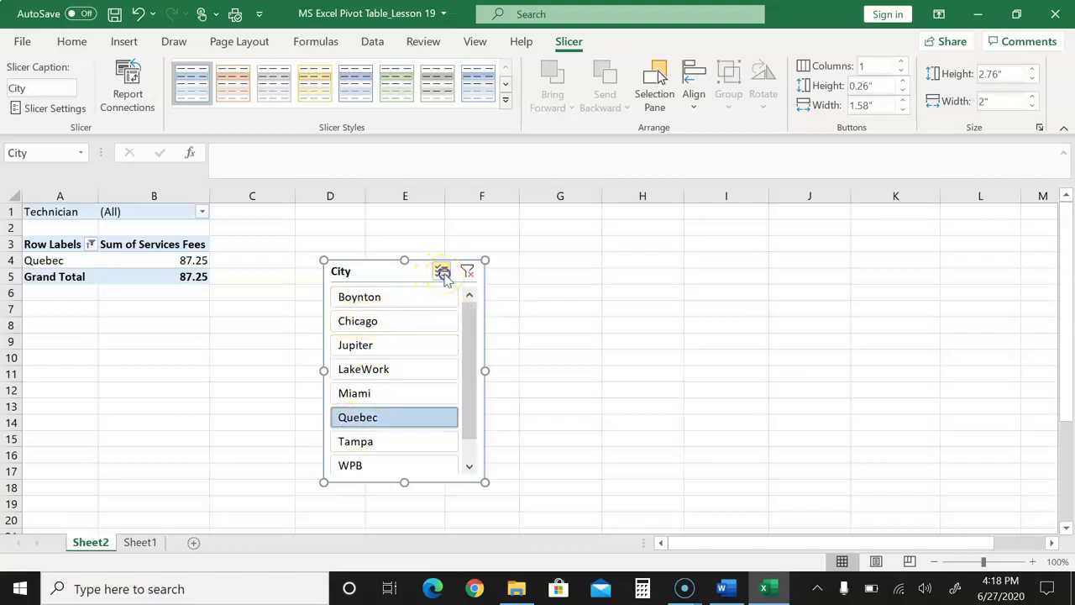
pyautogui.click(374, 299)
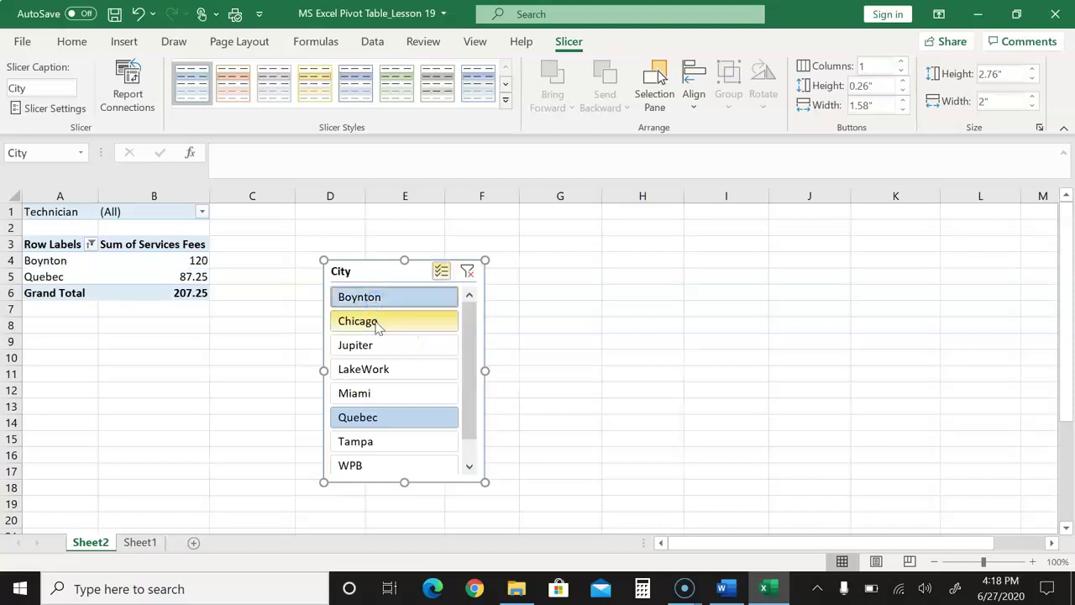
pyautogui.click(363, 323)
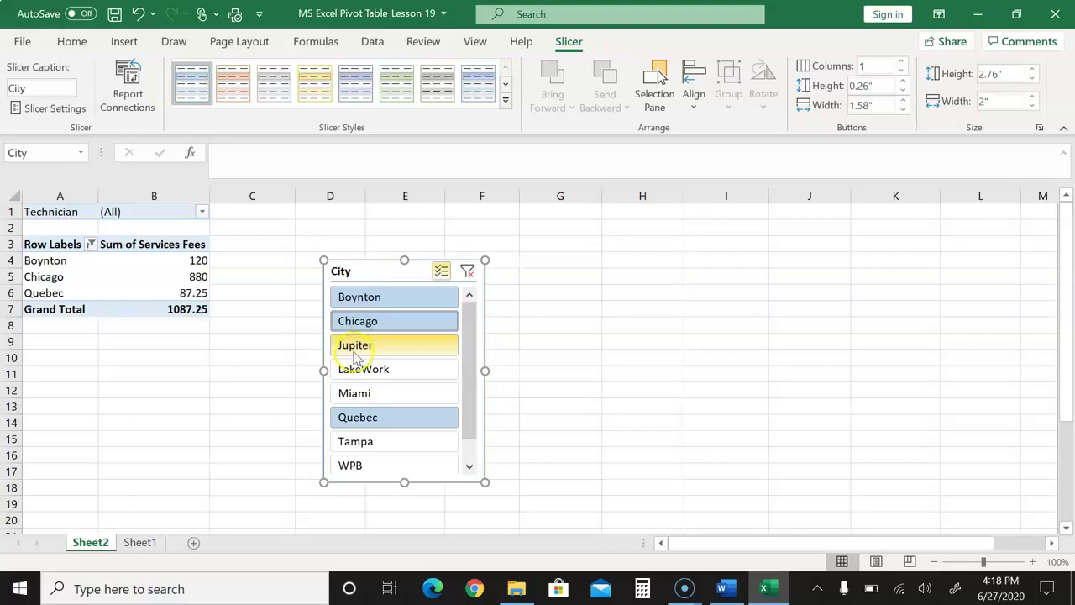
pyautogui.click(355, 347)
pyautogui.click(357, 370)
pyautogui.click(356, 395)
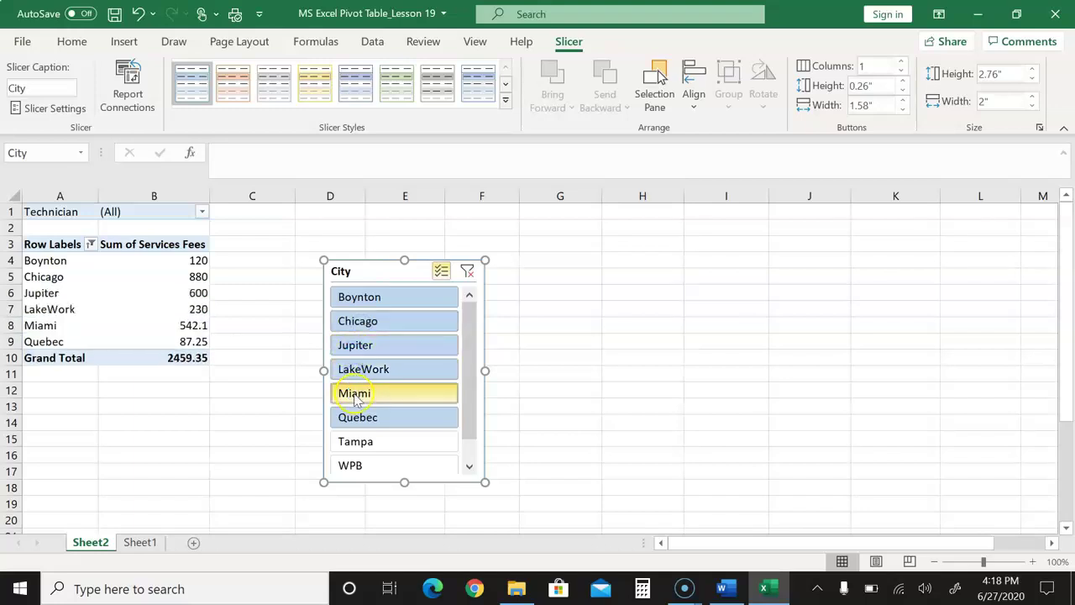
pyautogui.click(356, 443)
pyautogui.click(354, 465)
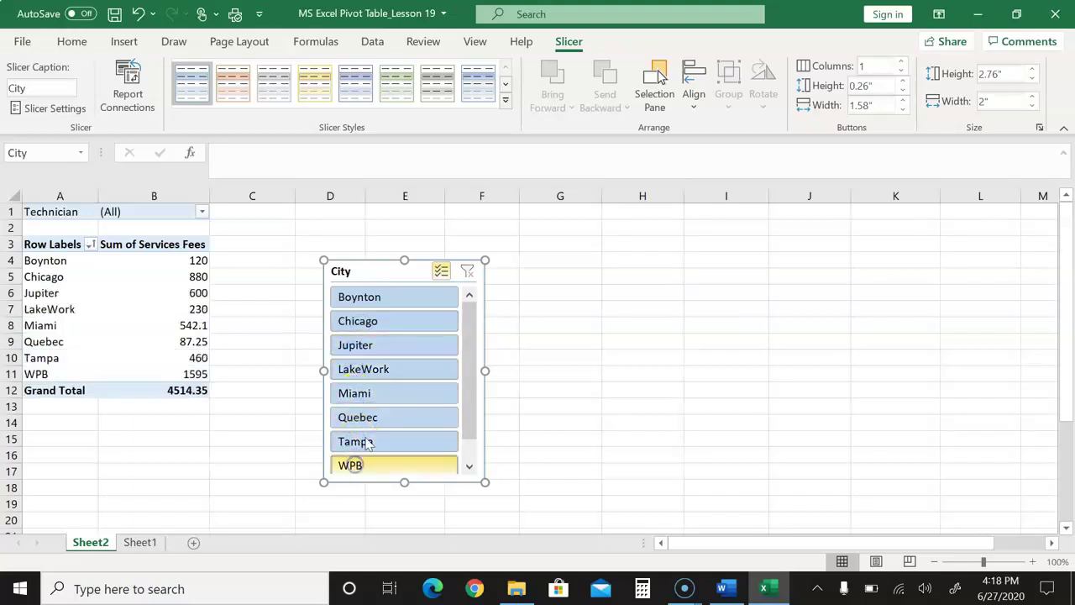
pyautogui.moveTo(393, 274); pyautogui.dragTo(337, 313)
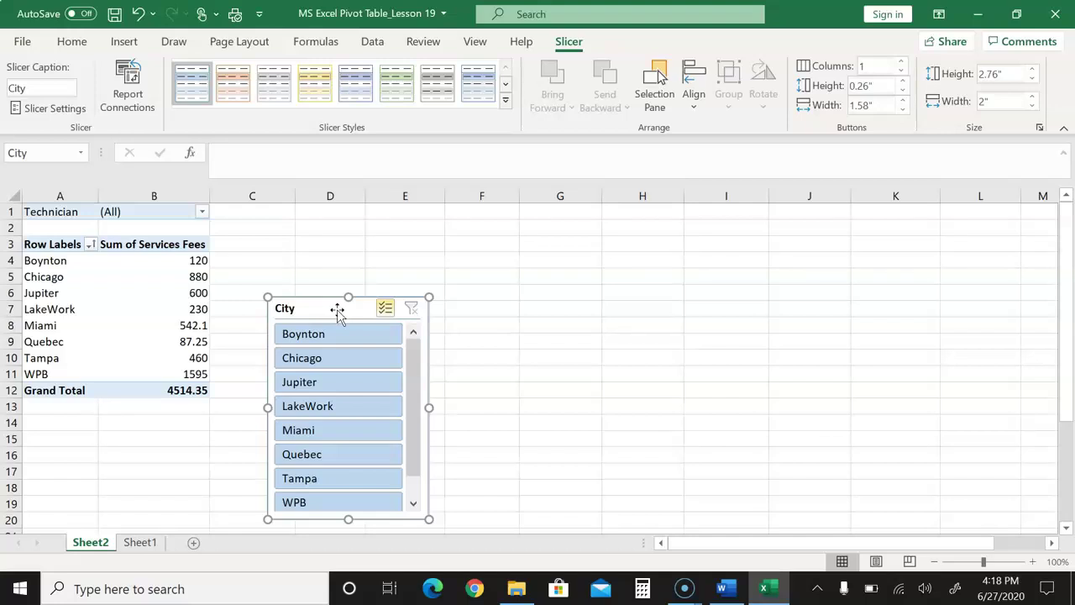
# Nudge the City slicer up level with row 4 and reselect cell B7 in the pivot table.
pyautogui.click(90, 243)
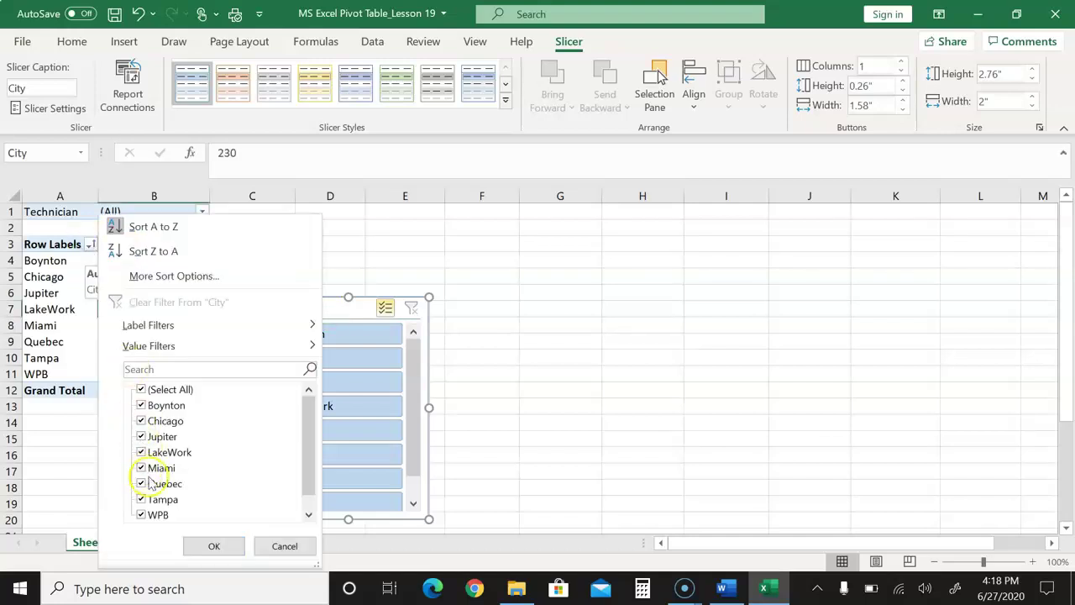
pyautogui.click(277, 547)
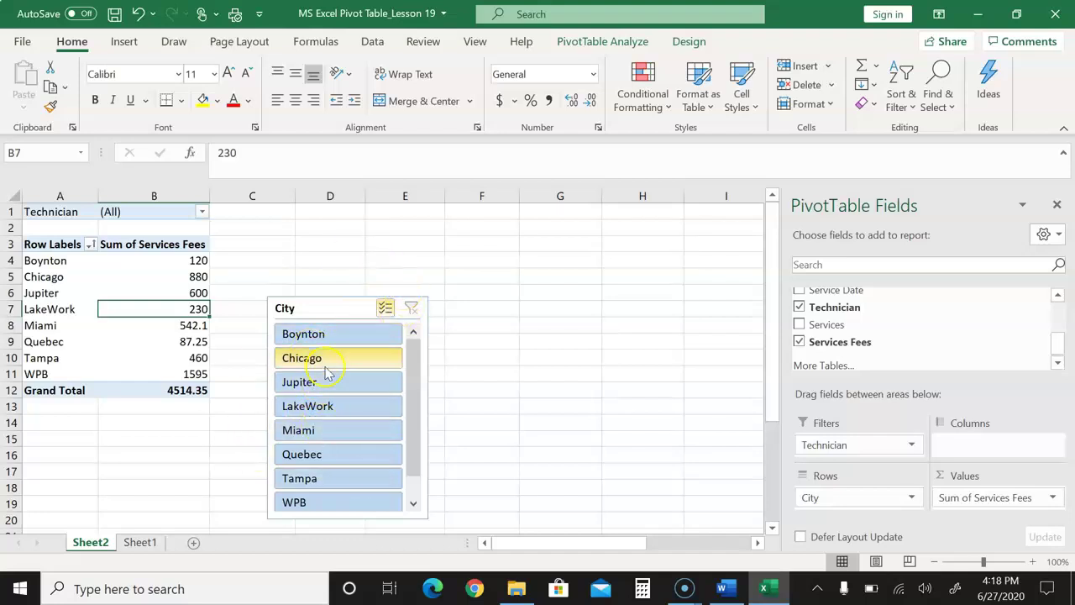
pyautogui.click(123, 44)
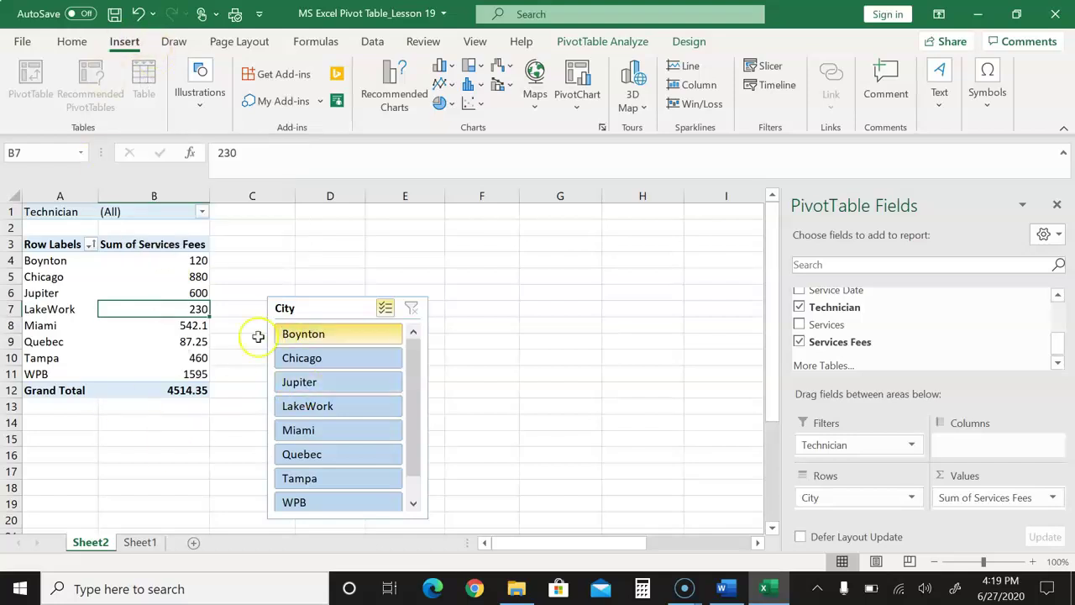
pyautogui.moveTo(326, 311); pyautogui.dragTo(317, 274)
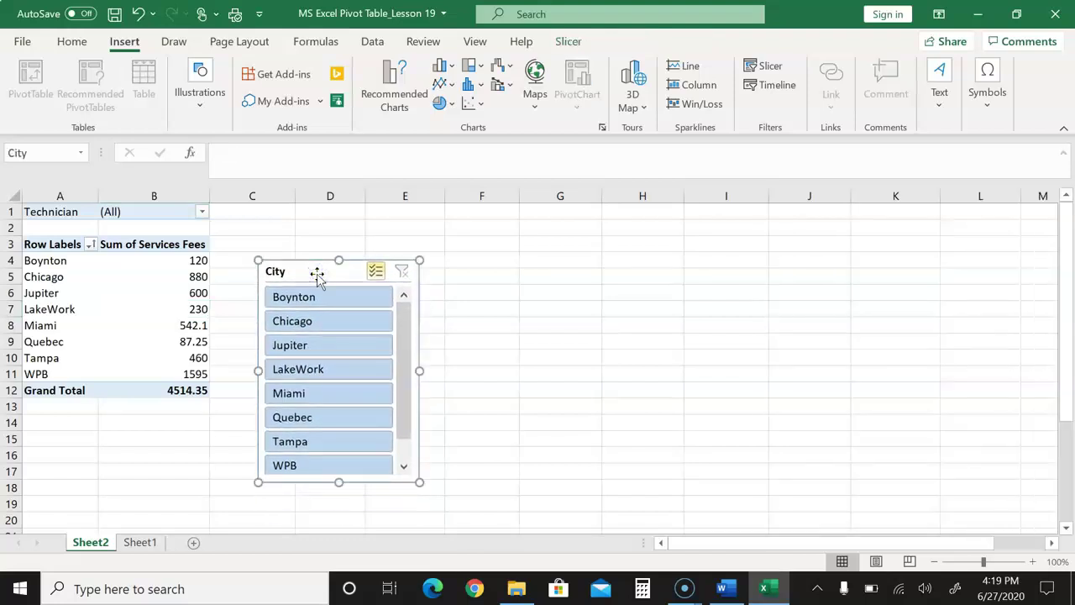
pyautogui.click(313, 271)
pyautogui.click(443, 81)
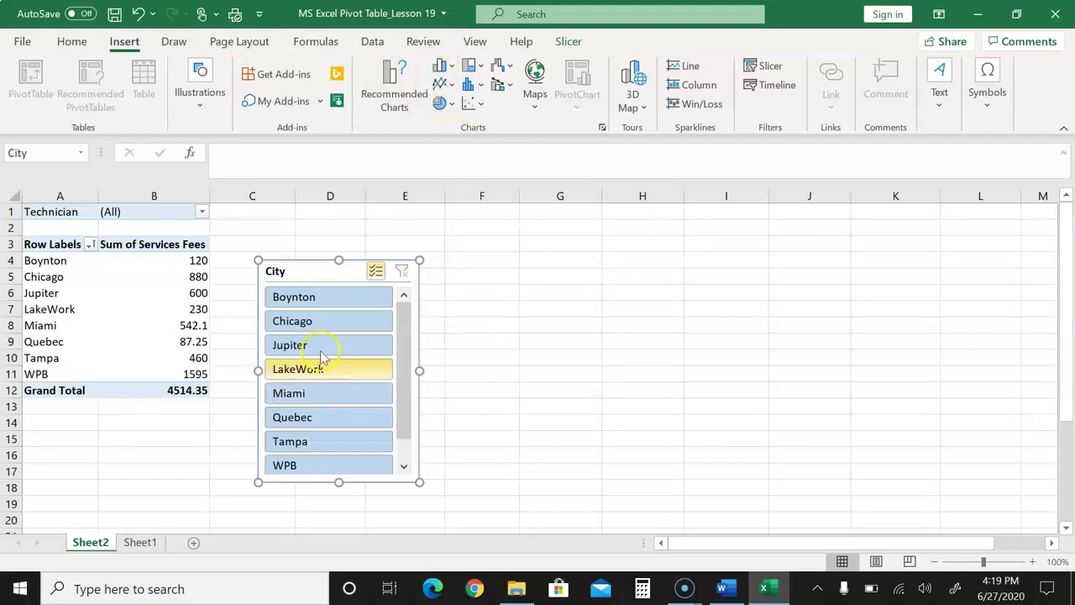
pyautogui.click(133, 307)
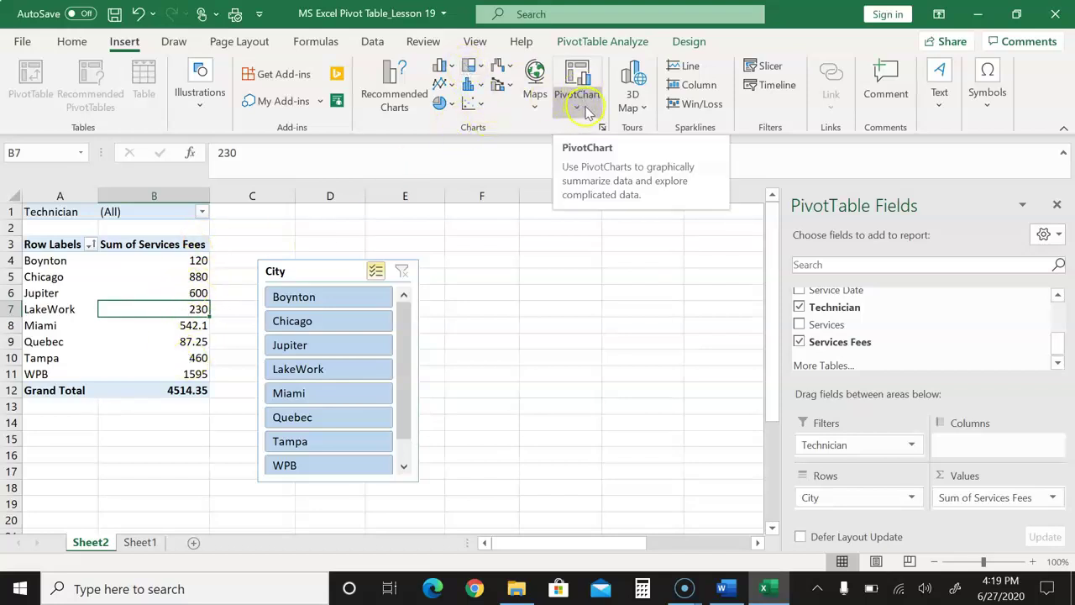
pyautogui.click(441, 67)
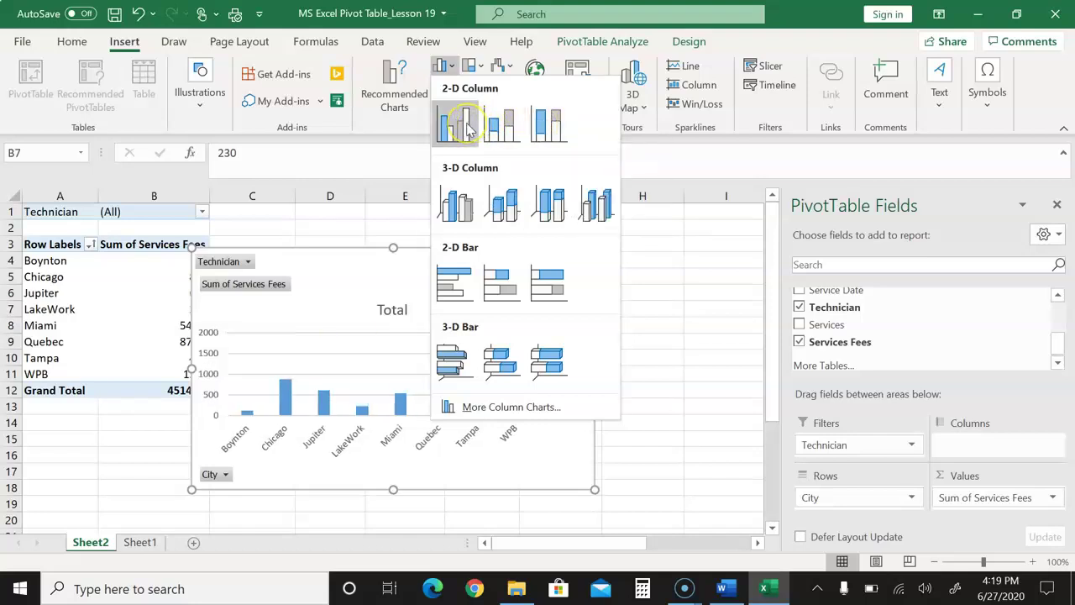
pyautogui.click(458, 124)
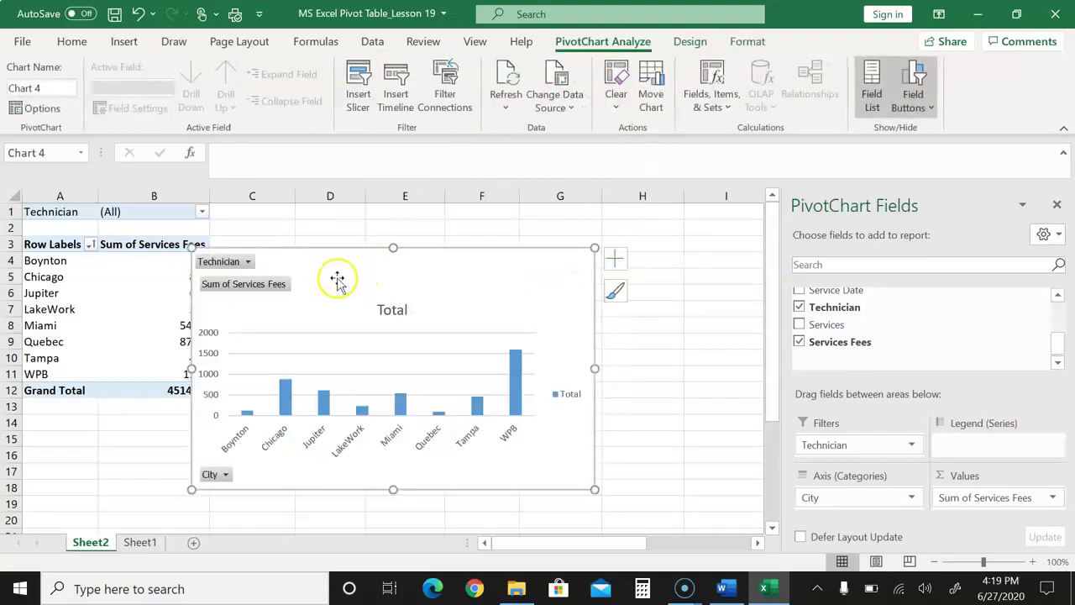
pyautogui.moveTo(336, 280)
pyautogui.mouseDown()
pyautogui.moveTo(493, 262)
pyautogui.moveTo(464, 257)
pyautogui.mouseUp()
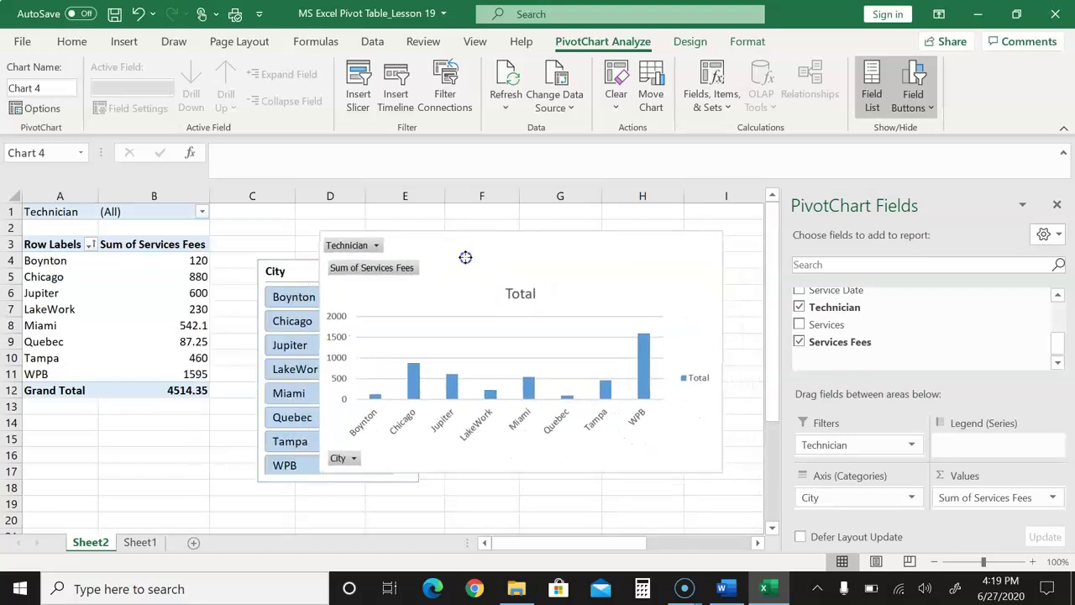
pyautogui.click(377, 245)
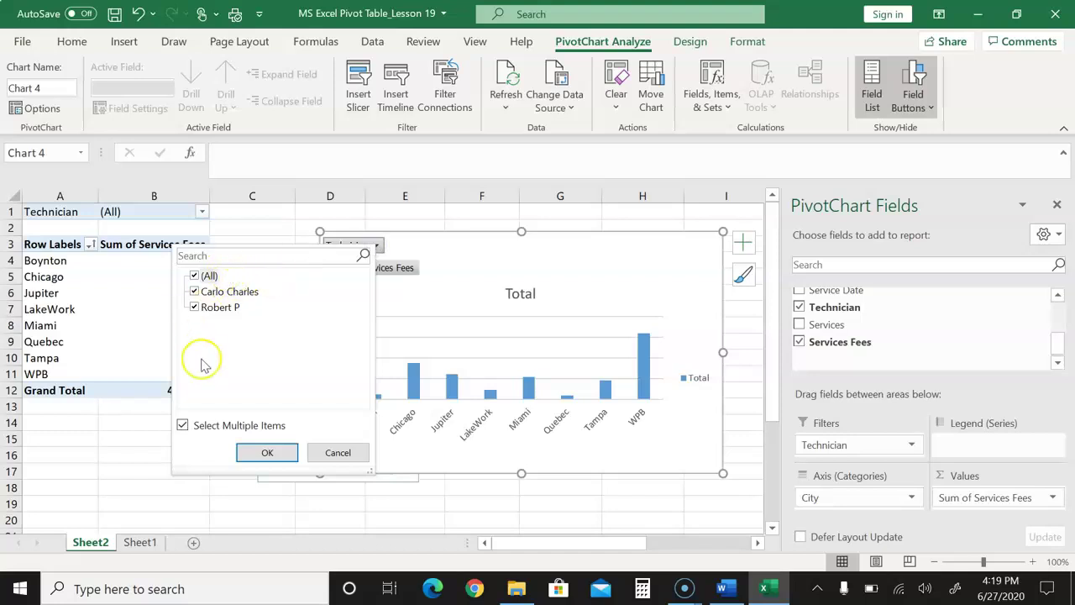
pyautogui.click(344, 453)
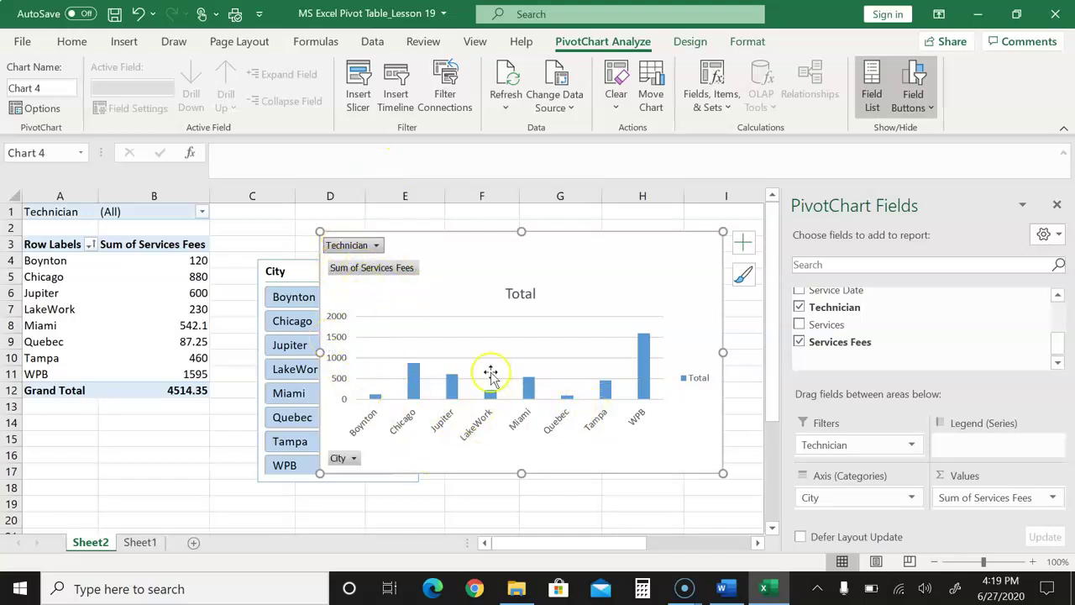
# Filter the pivot table and chart to only the first listed technician, total 3154.35.
pyautogui.rightClick(378, 244)
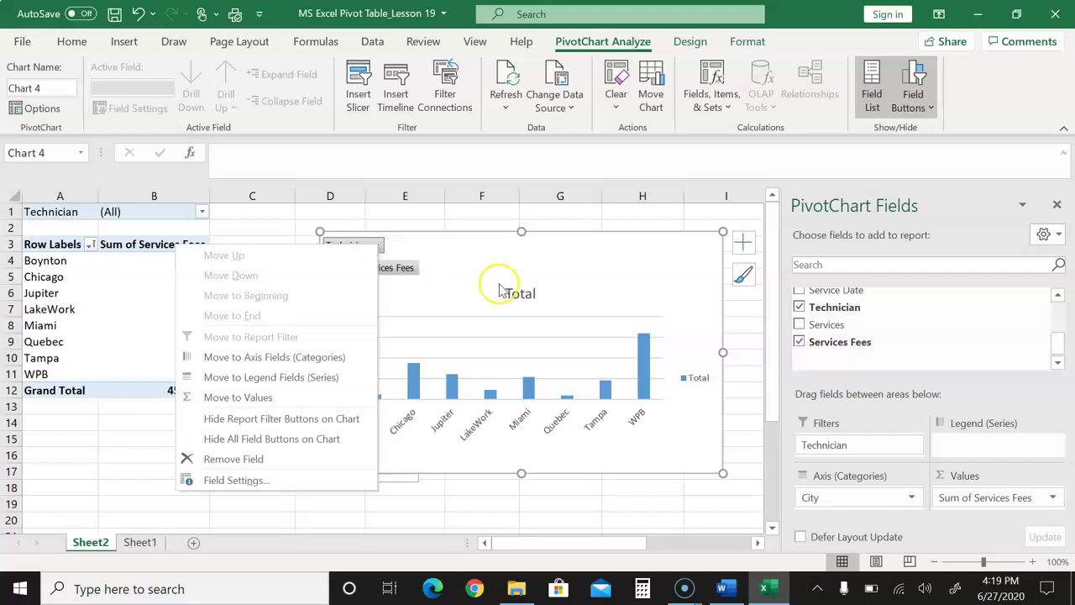
pyautogui.click(498, 286)
pyautogui.click(376, 244)
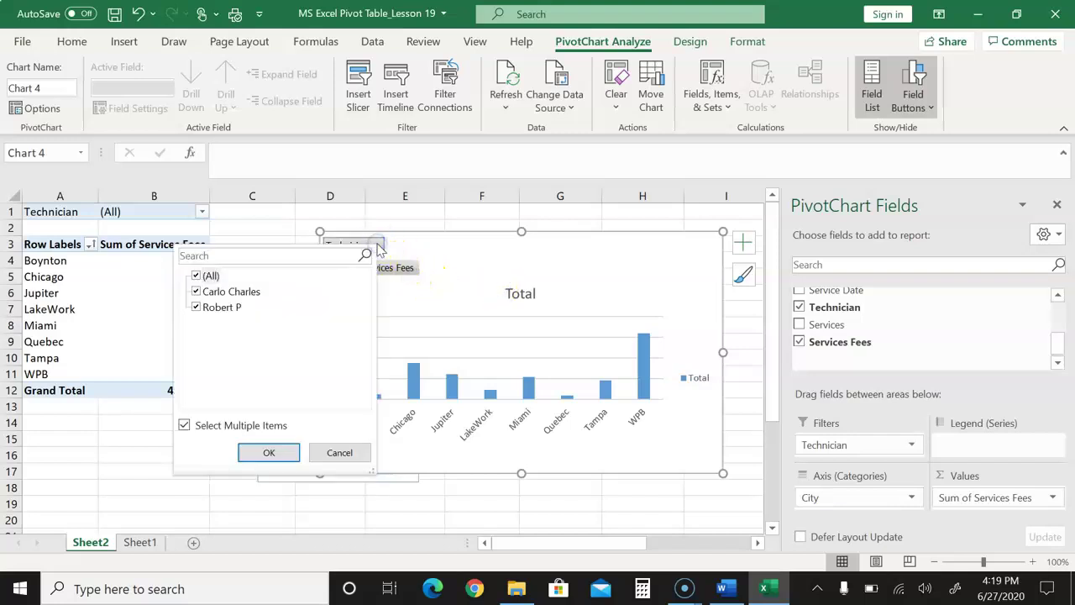
pyautogui.click(197, 277)
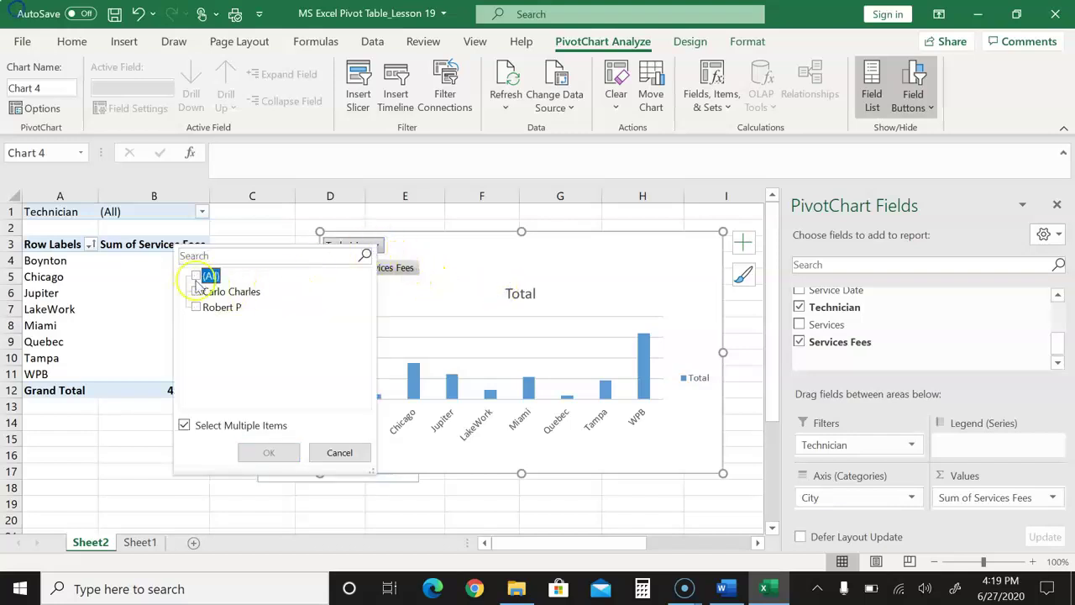
pyautogui.click(197, 292)
pyautogui.click(269, 452)
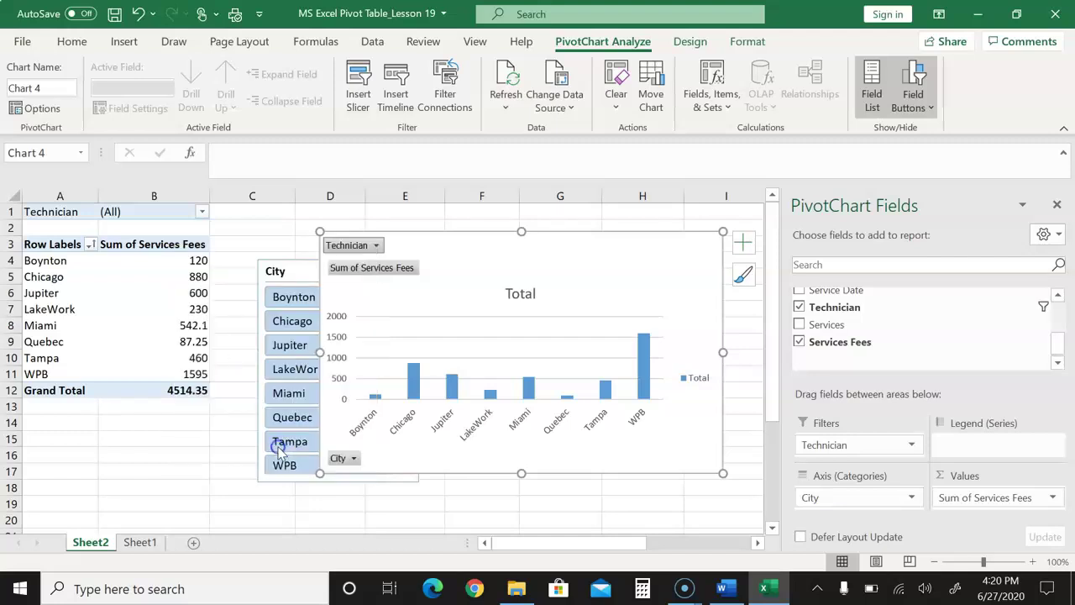
# Shift the PivotChart to the right so the City slicer is uncovered.
pyautogui.click(570, 261)
pyautogui.moveTo(570, 260); pyautogui.dragTo(615, 254)
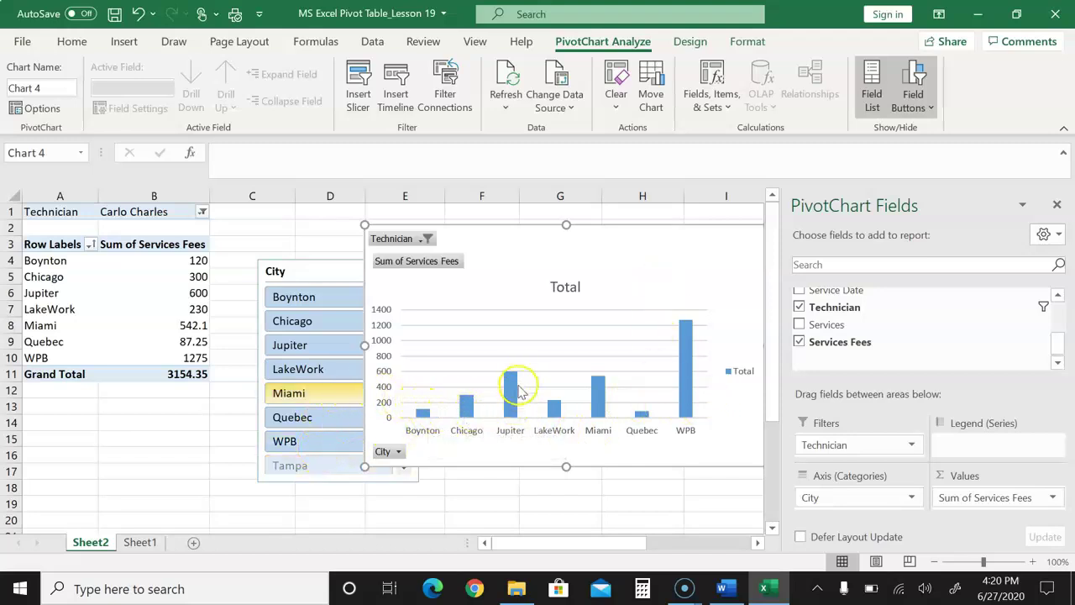
pyautogui.rightClick(419, 238)
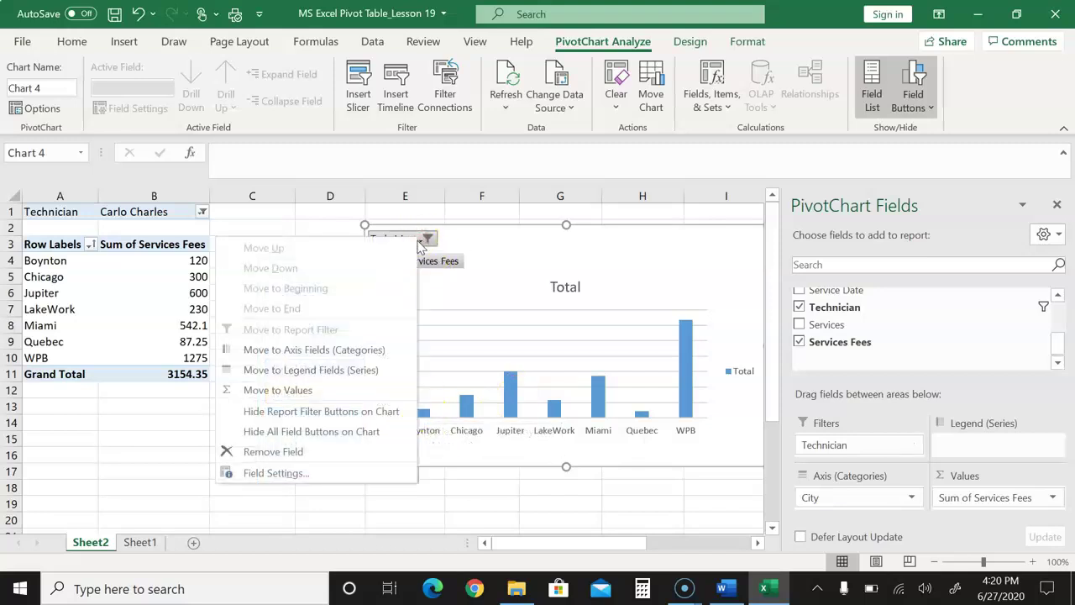
pyautogui.click(470, 291)
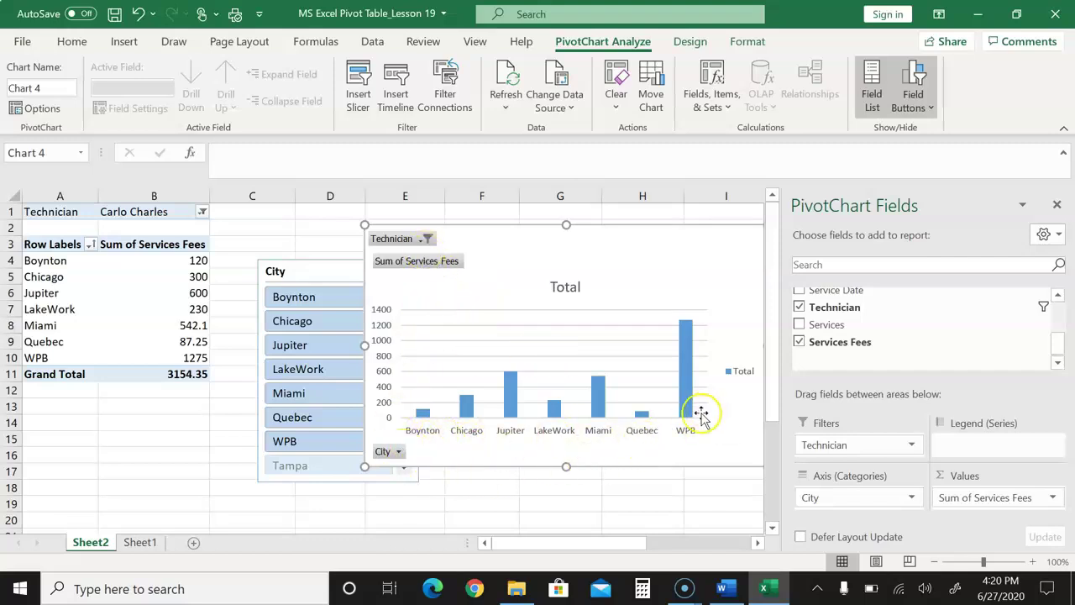
pyautogui.click(400, 452)
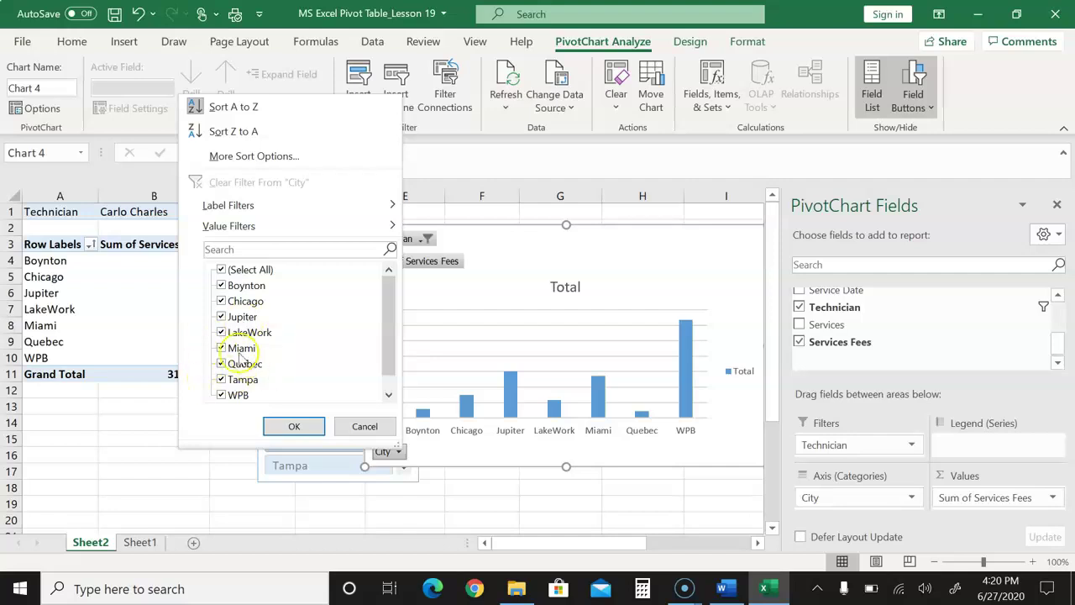
# Filter the chart's cities down to WPB only.
pyautogui.click(221, 271)
pyautogui.click(223, 395)
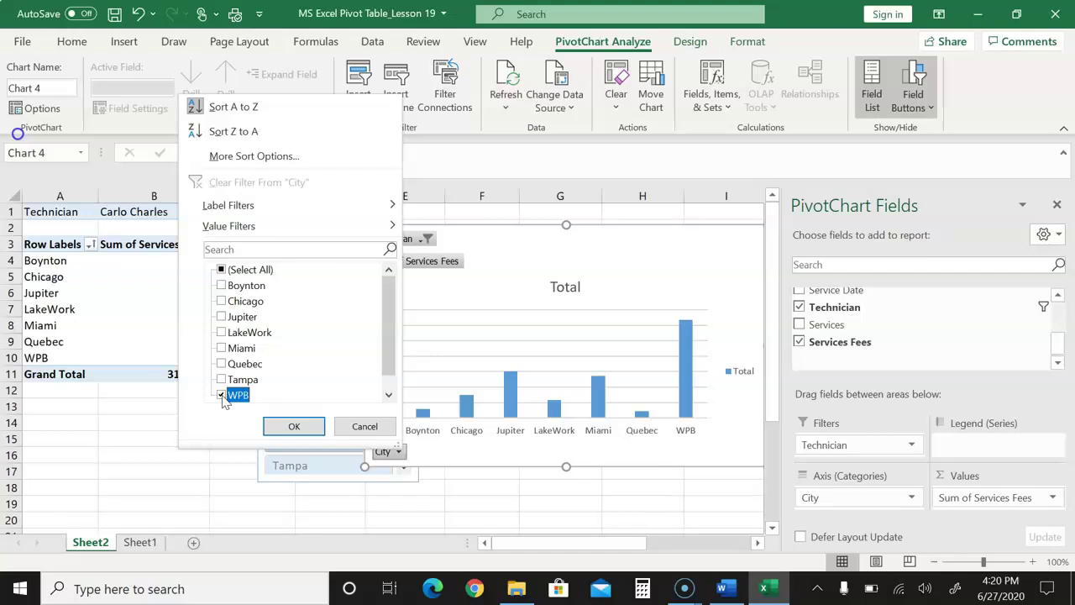
pyautogui.click(293, 427)
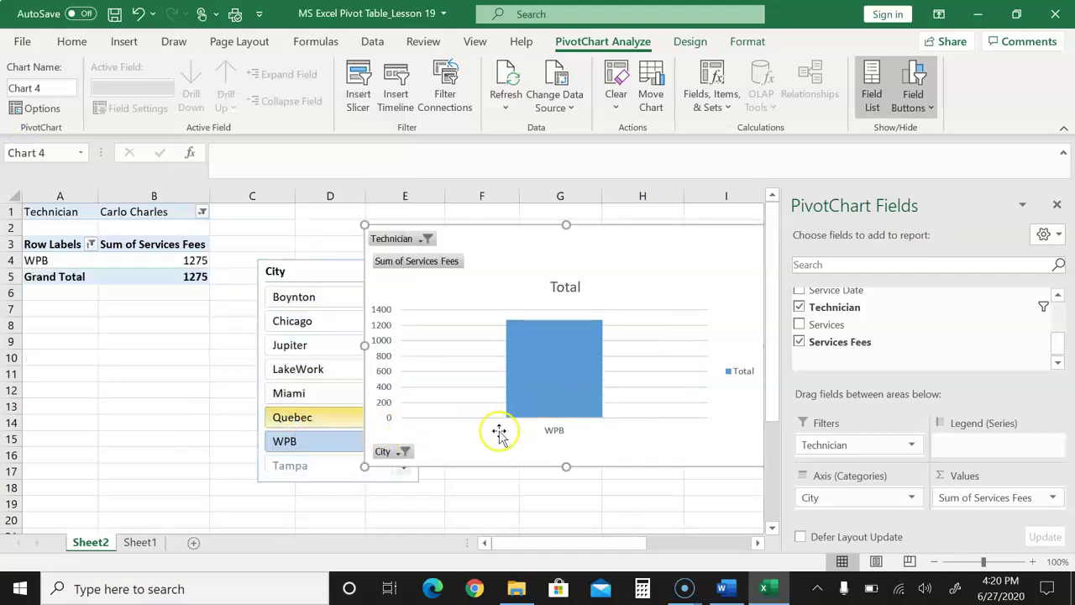
# Add LakeWork to the city filter, showing LakeWork 230 and WPB 1275.
pyautogui.click(401, 453)
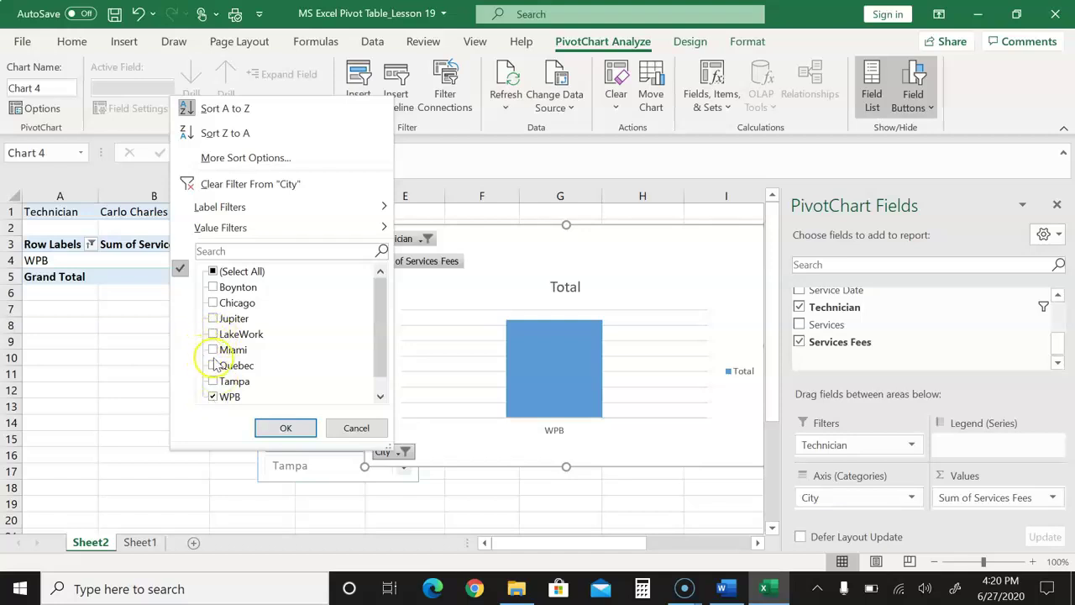
pyautogui.click(217, 334)
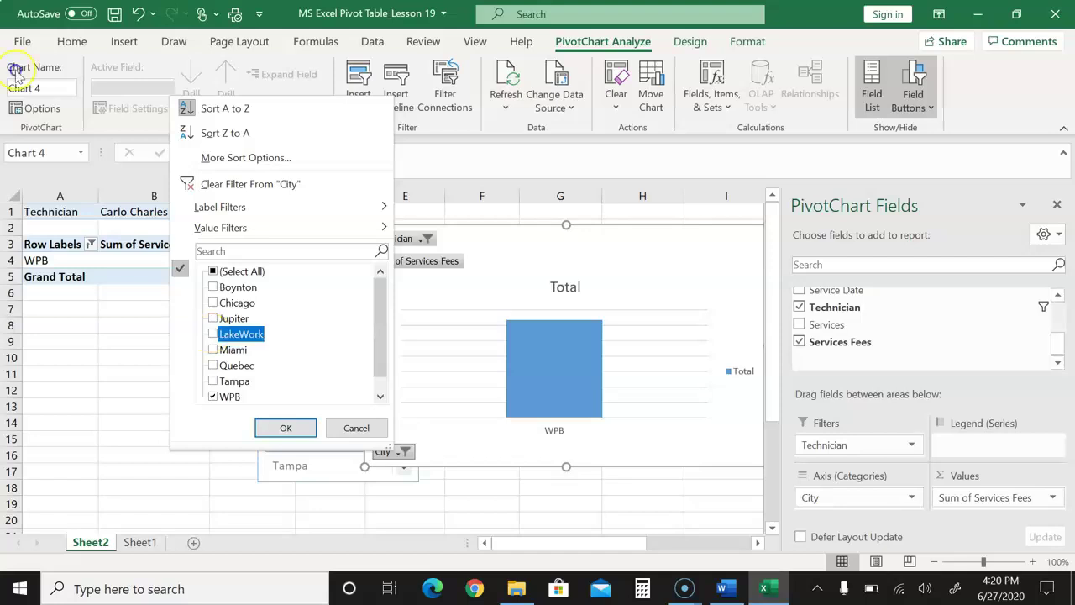
pyautogui.click(284, 431)
pyautogui.click(284, 430)
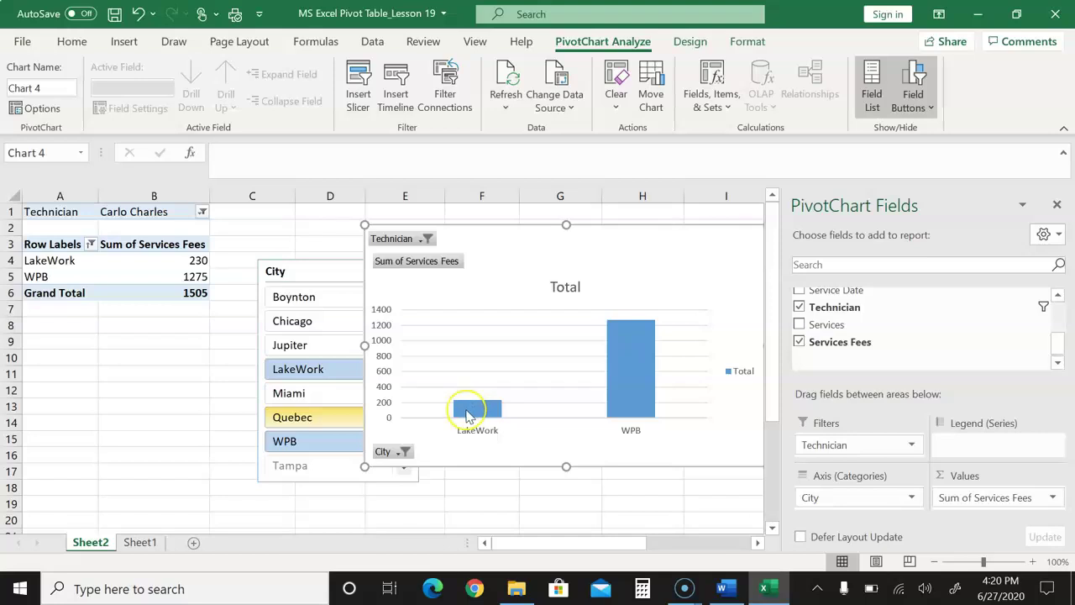
pyautogui.moveTo(468, 415)
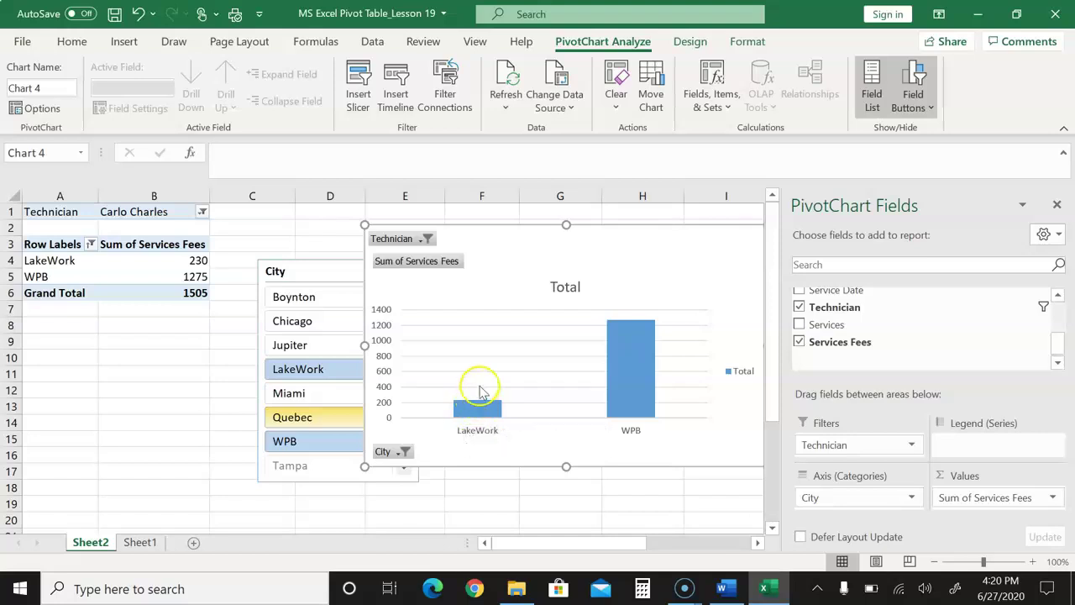
pyautogui.moveTo(620, 351)
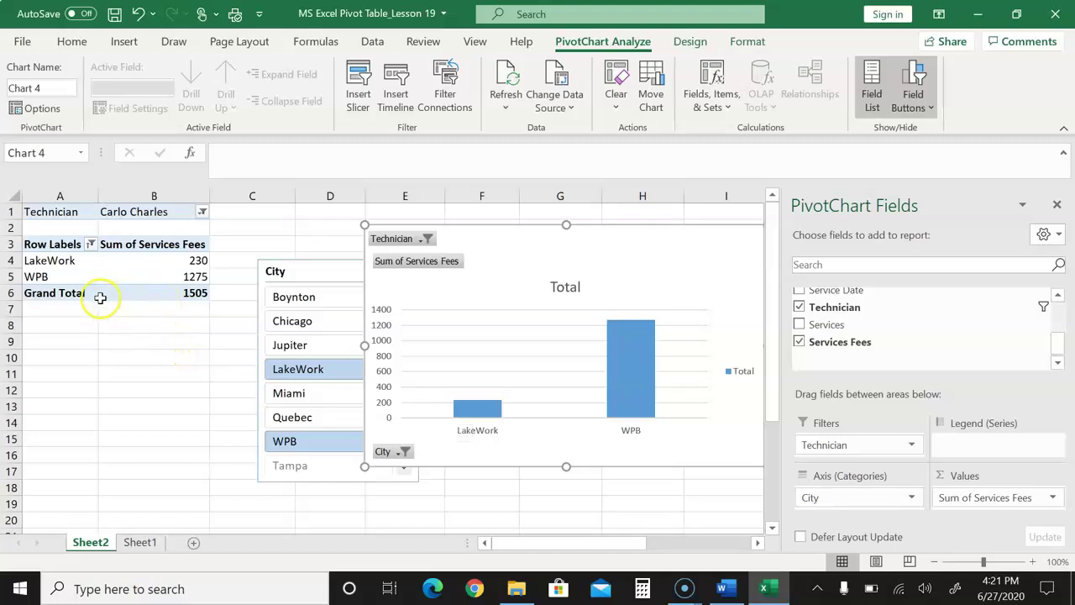
# Drag the City slicer left below the pivot table, clear of the chart, then select the chart.
pyautogui.click(139, 542)
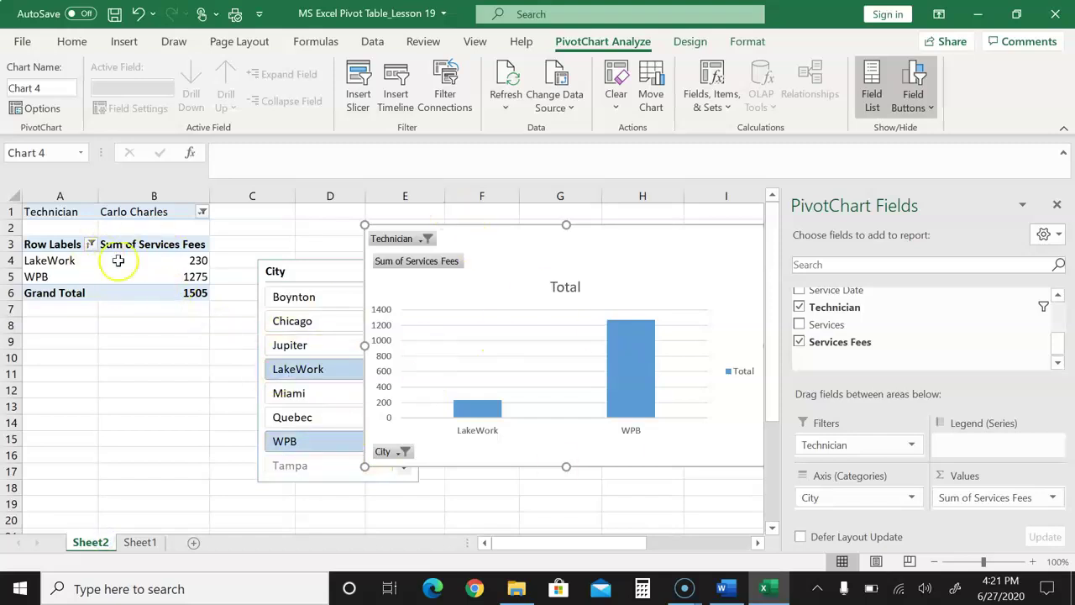
pyautogui.moveTo(167, 264)
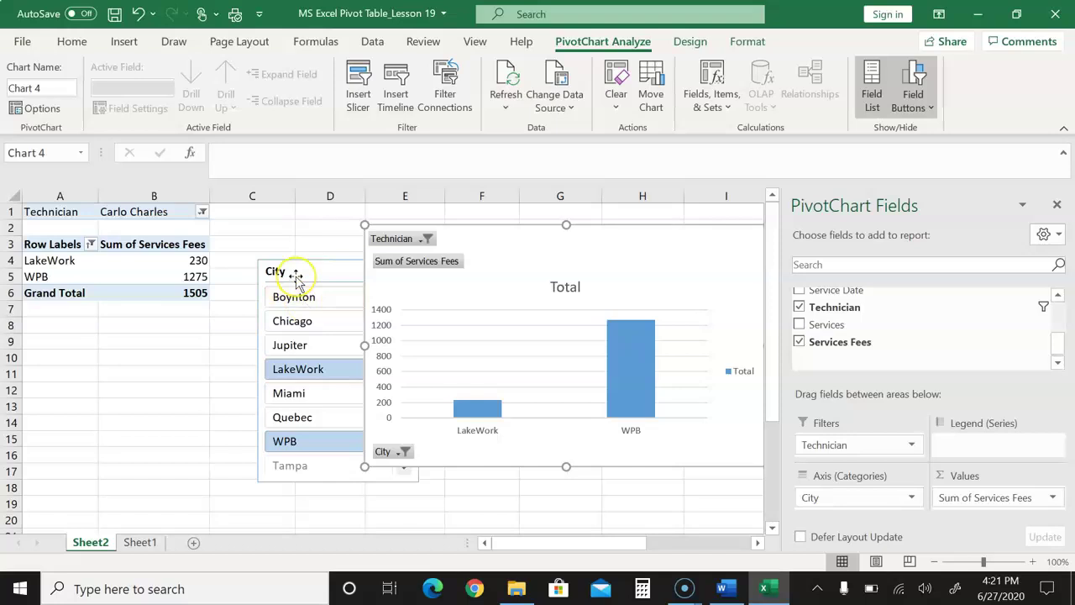
pyautogui.moveTo(295, 275); pyautogui.dragTo(227, 310)
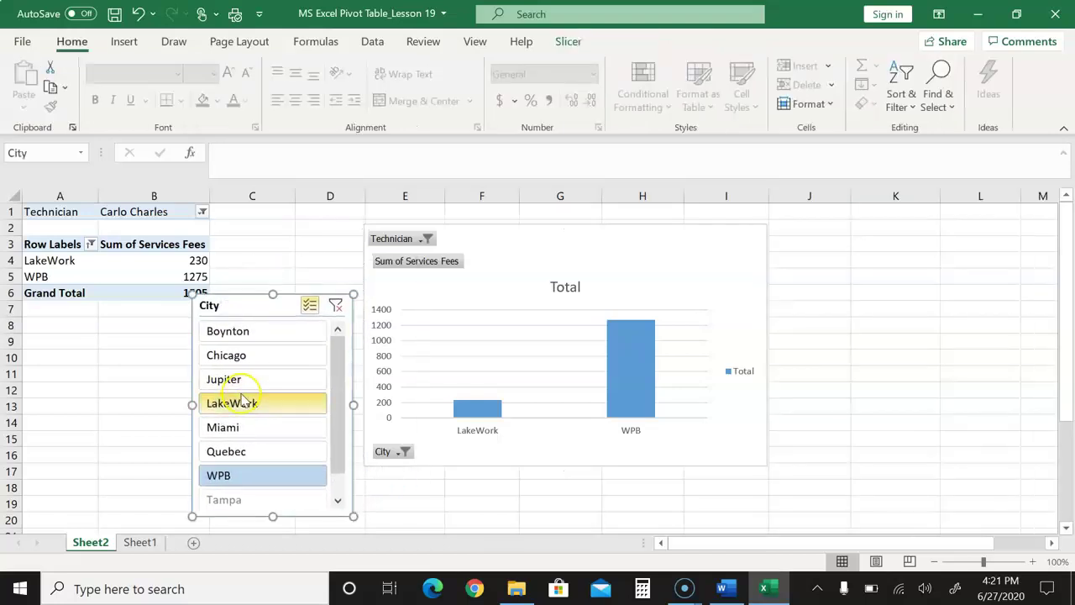
pyautogui.click(519, 376)
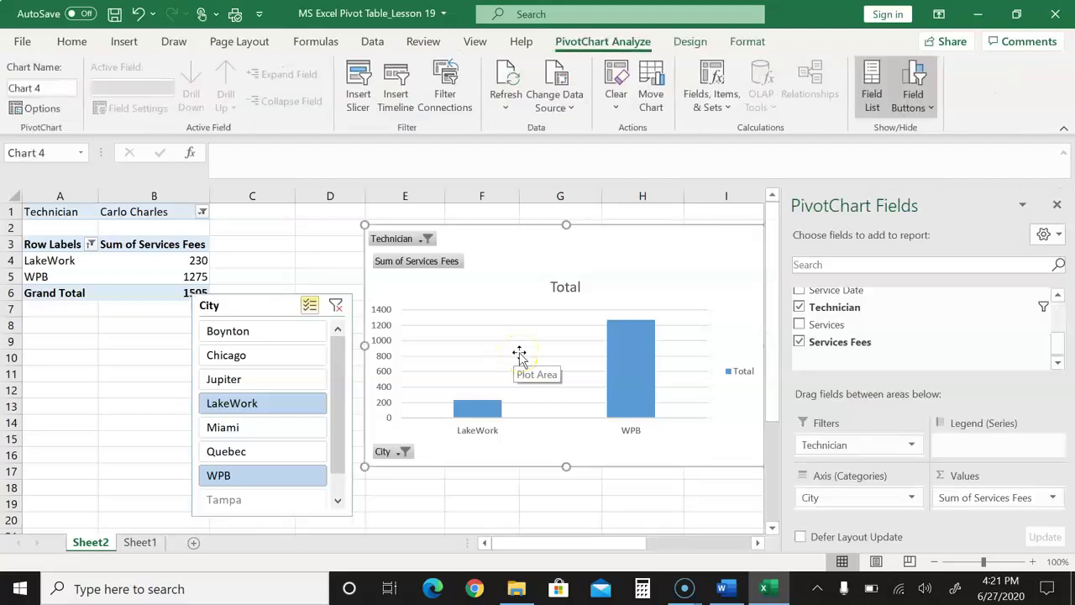
# Preview chart Styles 3 and 2 on the PivotChart, then settle back on Style 1.
pyautogui.click(691, 45)
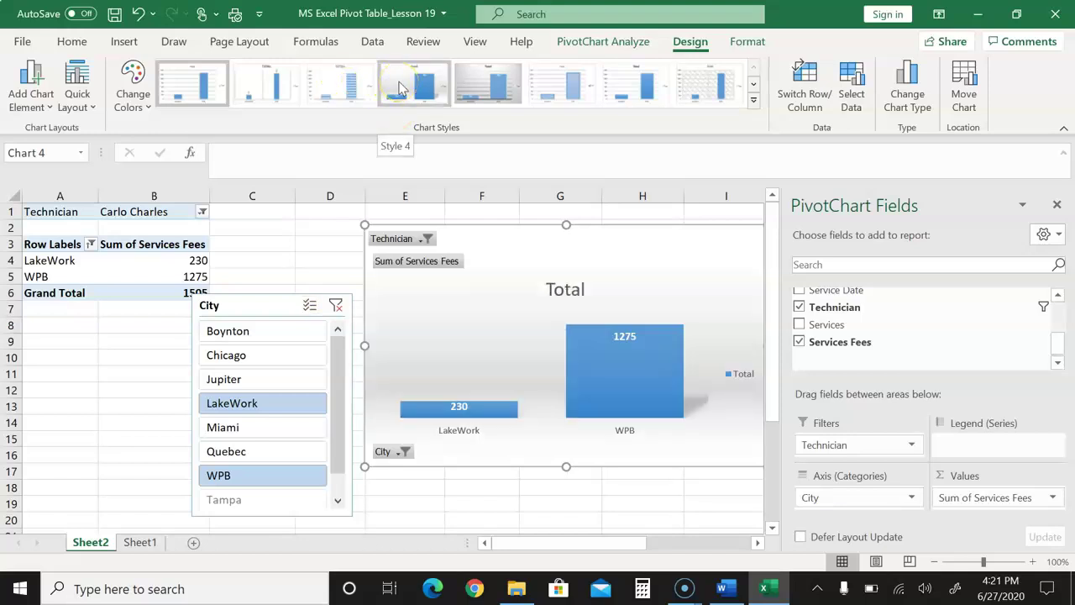
pyautogui.click(344, 86)
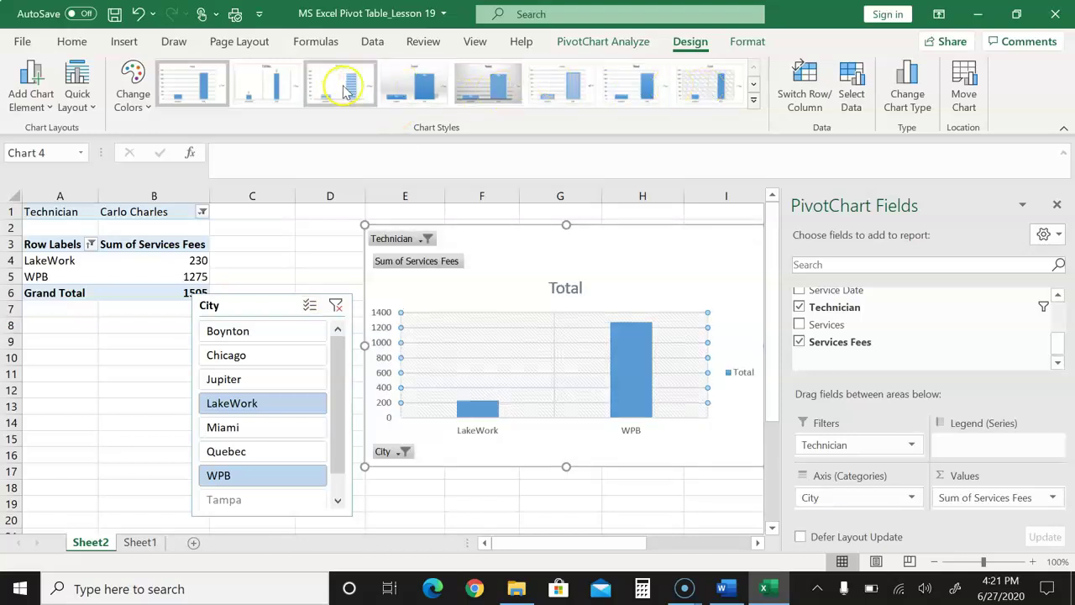
pyautogui.click(277, 84)
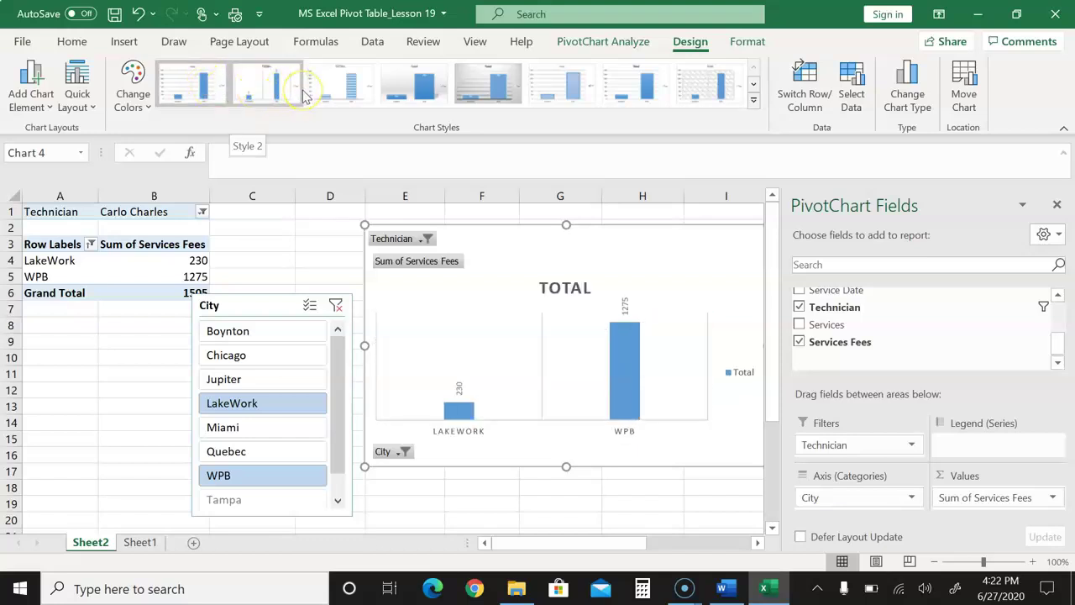
pyautogui.click(192, 84)
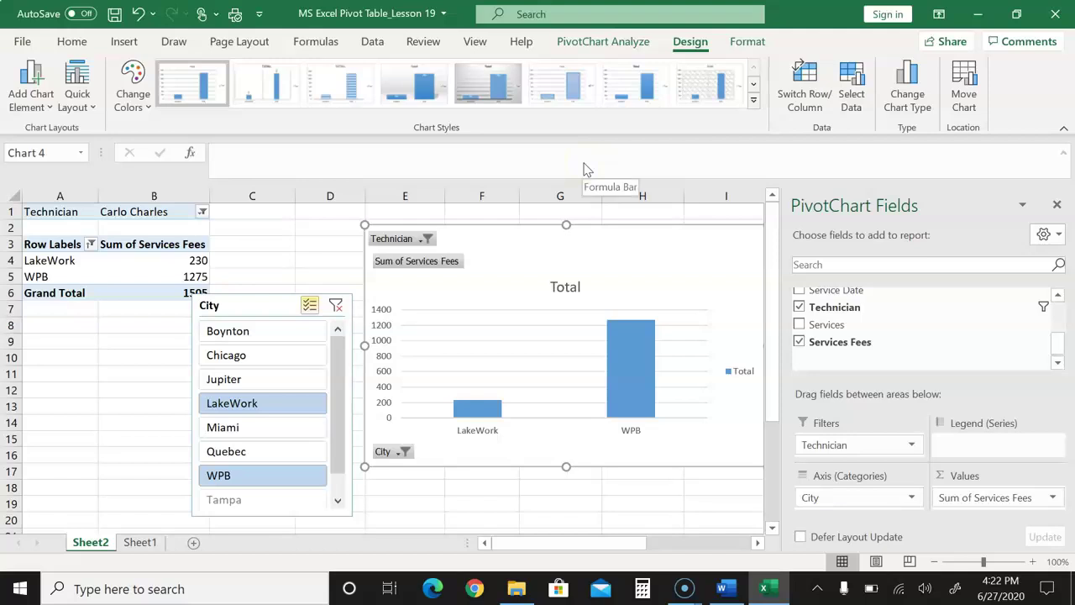